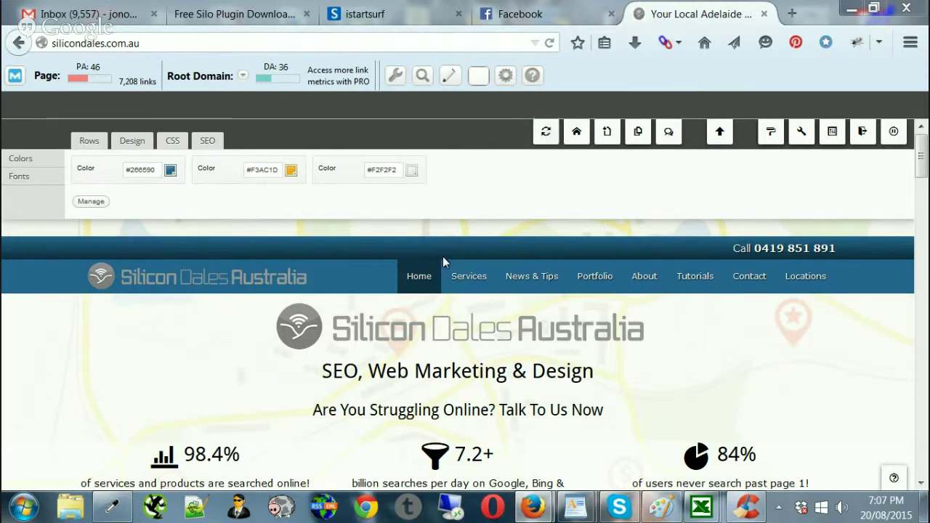
pyautogui.click(240, 15)
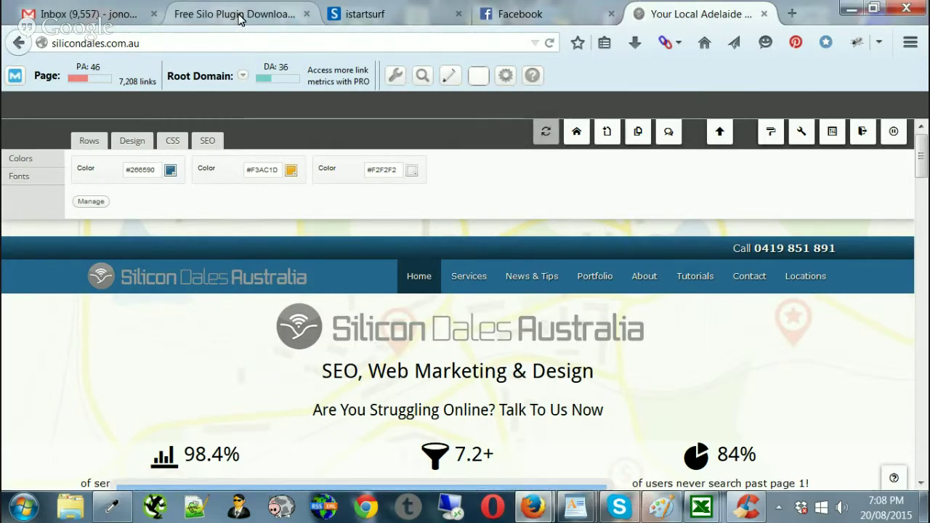
pyautogui.scroll(5, 430, 283)
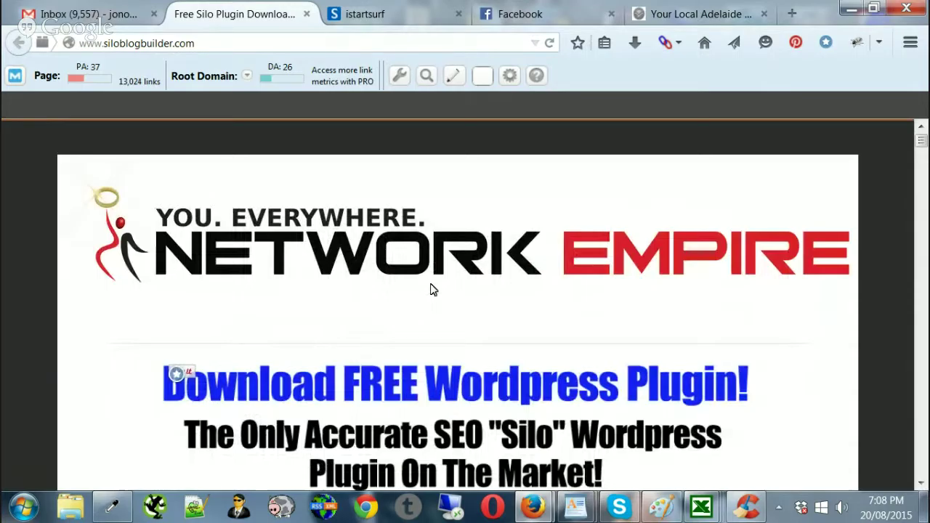
pyautogui.scroll(-2, 430, 289)
pyautogui.scroll(2, 501, 301)
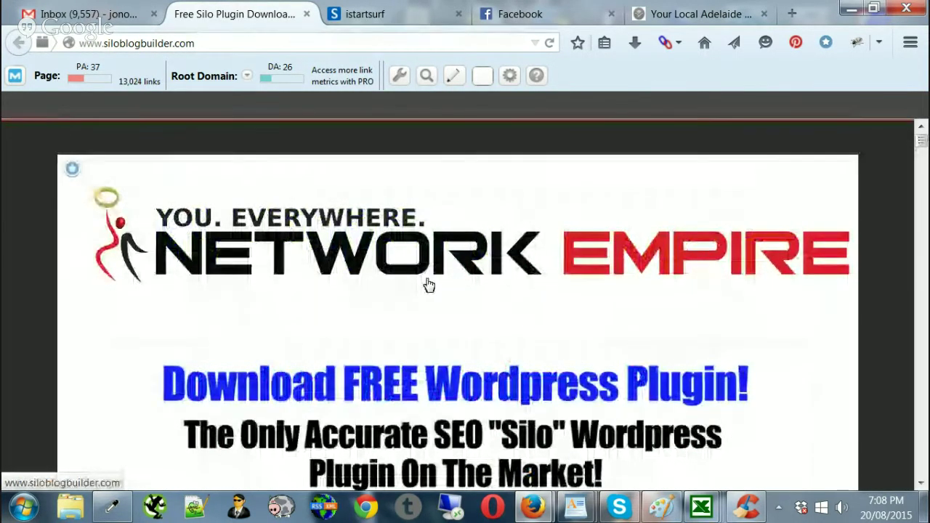
pyautogui.scroll(-5, 436, 291)
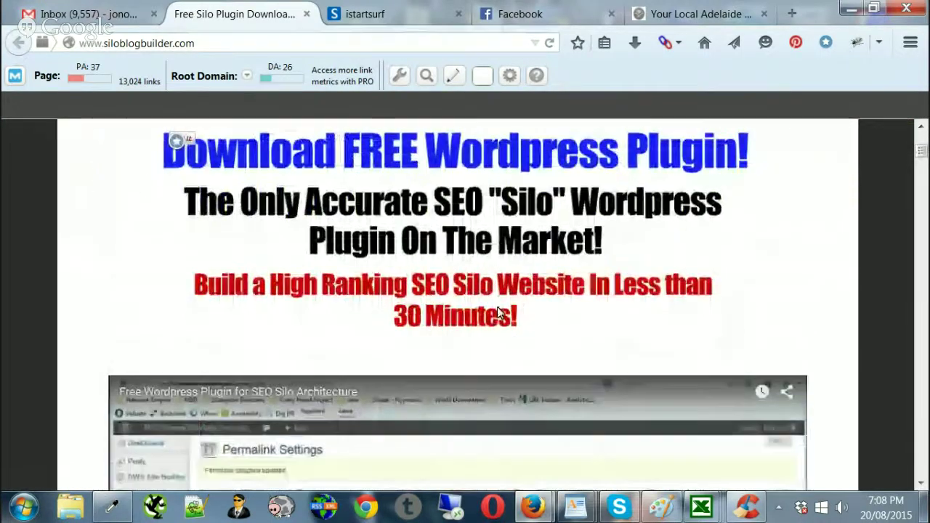
pyautogui.scroll(4, 616, 322)
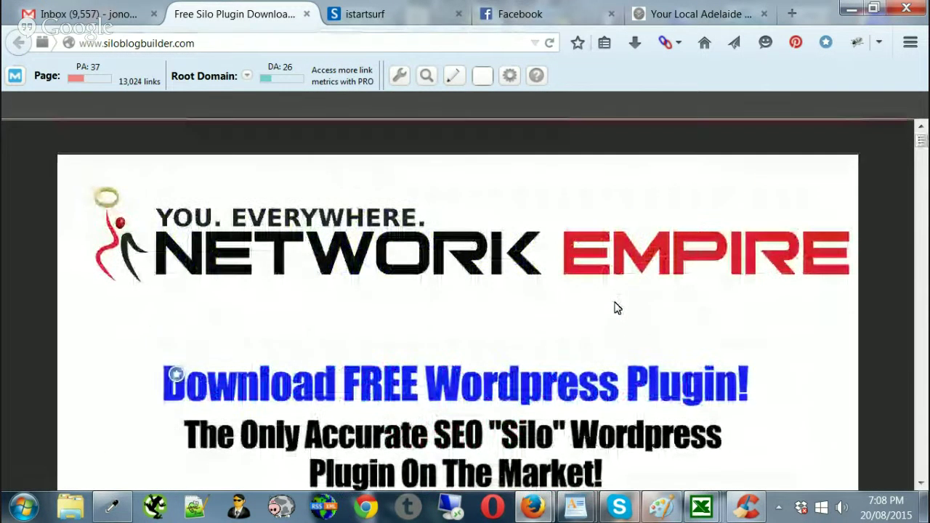
pyautogui.scroll(-3, 621, 322)
pyautogui.scroll(3, 562, 353)
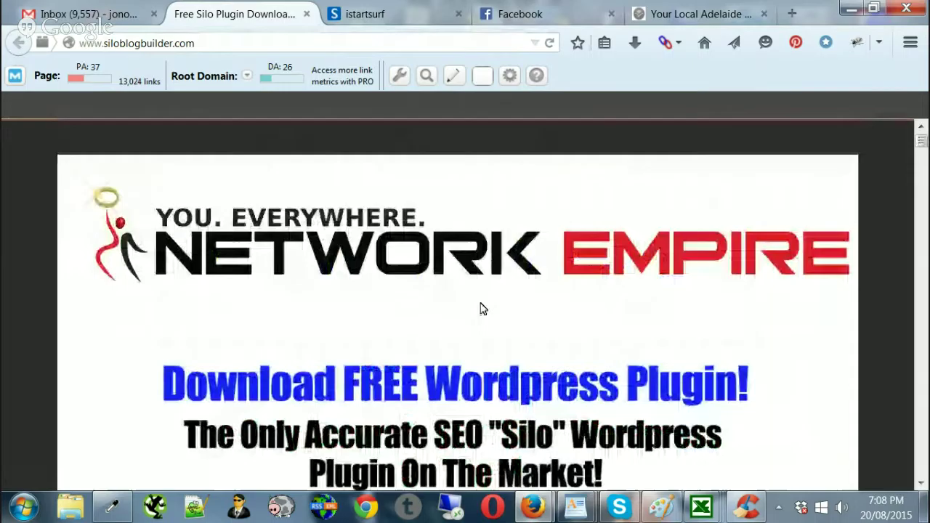
pyautogui.scroll(-4, 480, 306)
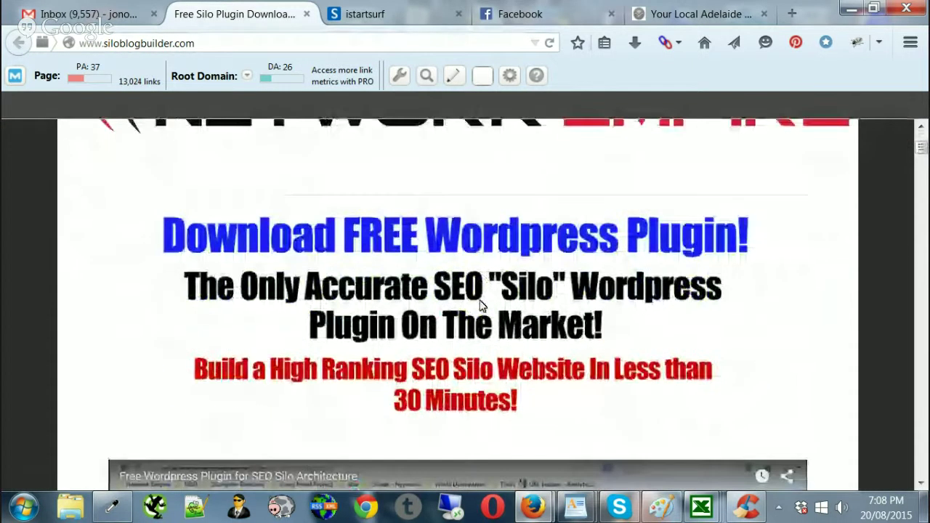
pyautogui.scroll(2, 480, 306)
pyautogui.scroll(1, 480, 305)
pyautogui.scroll(-2, 479, 305)
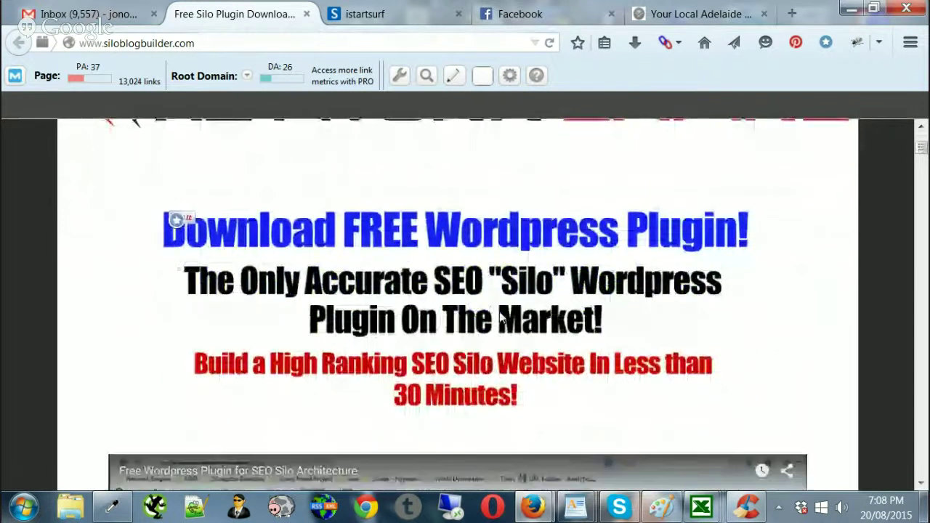
pyautogui.scroll(1, 512, 326)
pyautogui.scroll(2, 513, 326)
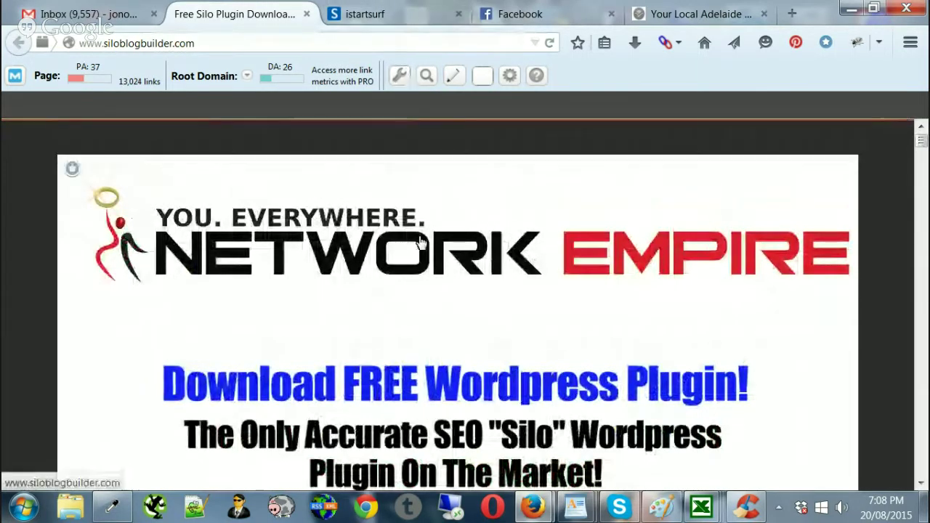
pyautogui.scroll(-2, 699, 407)
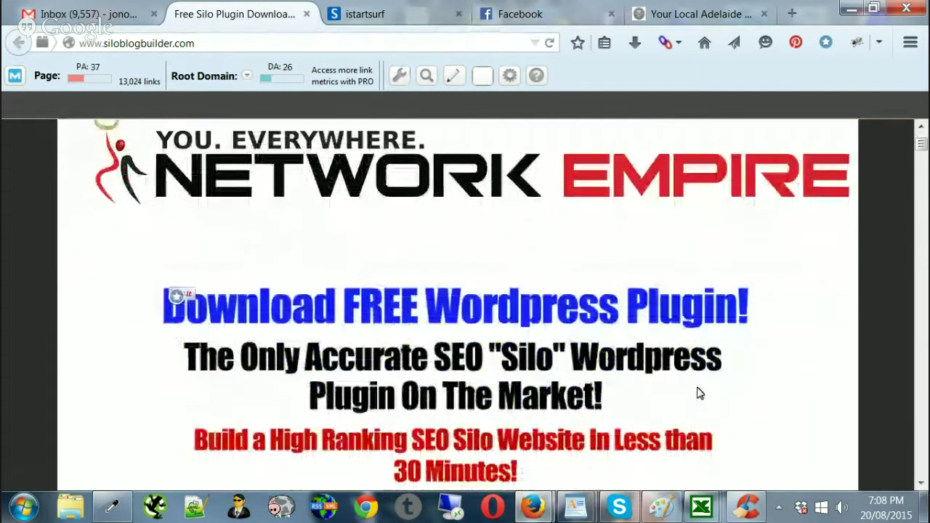
pyautogui.scroll(2, 727, 388)
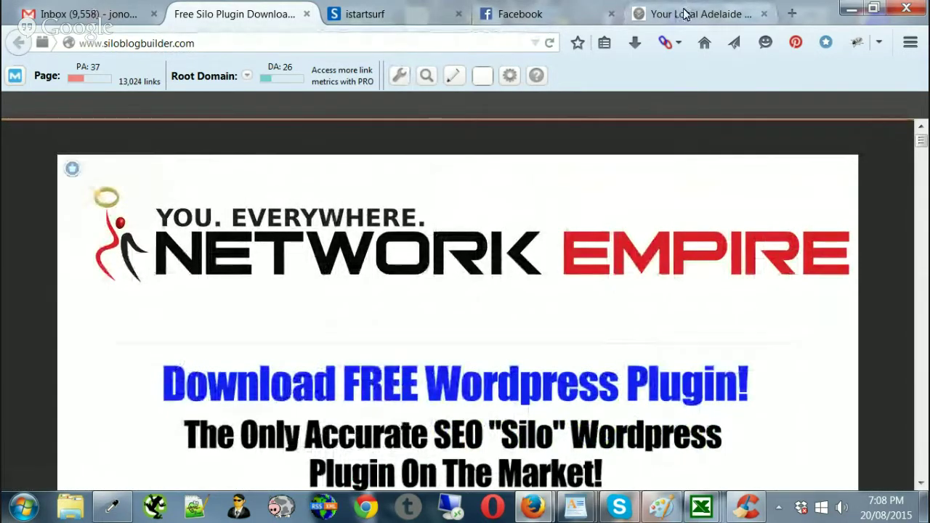
pyautogui.click(686, 15)
pyautogui.moveTo(639, 328)
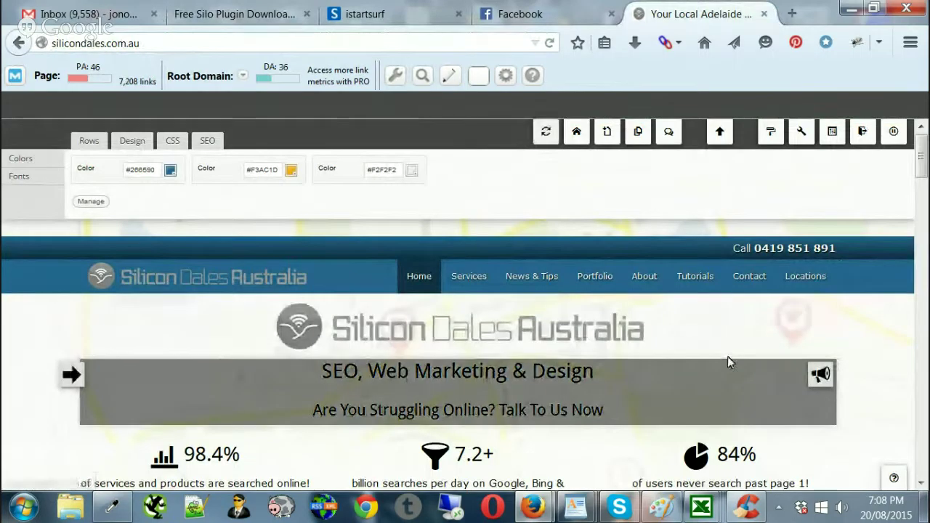
# Leave the front-end builder for the admin and load V-Silo Builder > Manual Silo Builder
pyautogui.click(832, 130)
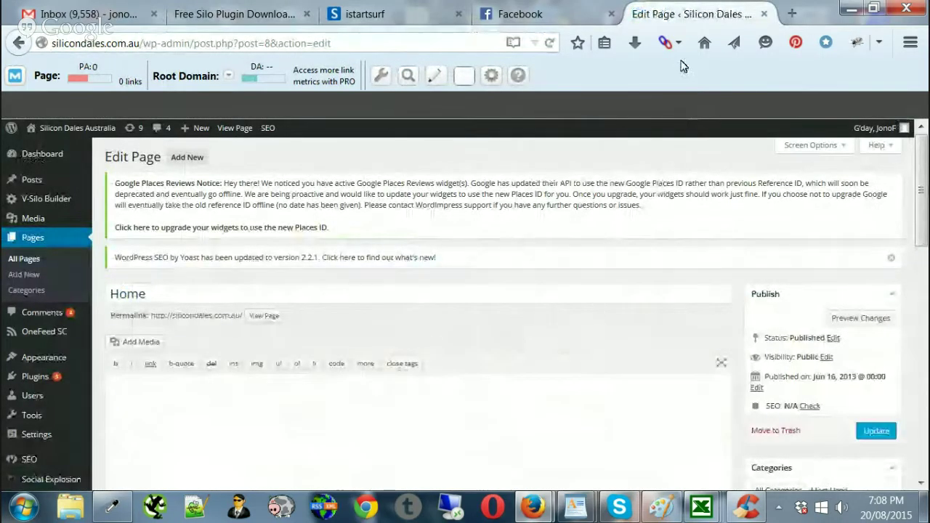
pyautogui.moveTo(56, 203)
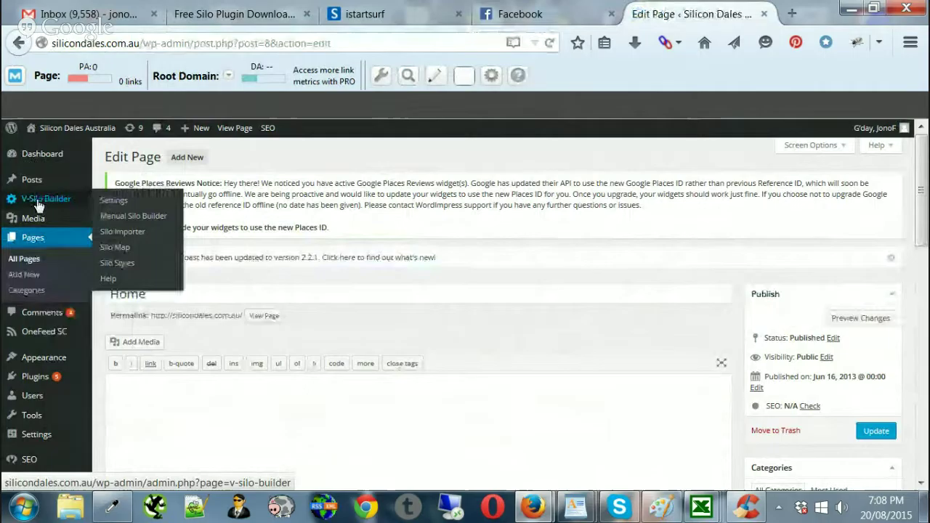
pyautogui.click(125, 215)
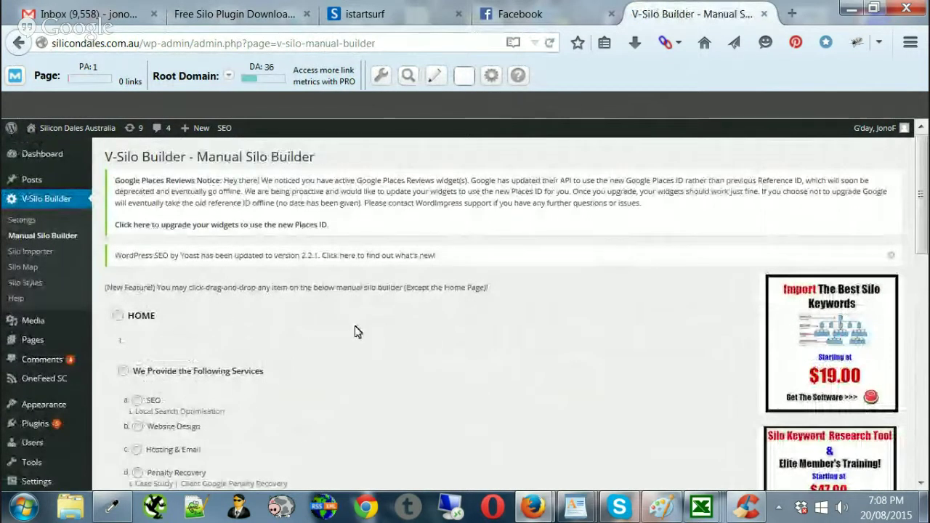
# Scroll through the silo list to review HOME and the services silo's child pages
pyautogui.scroll(-1, 338, 338)
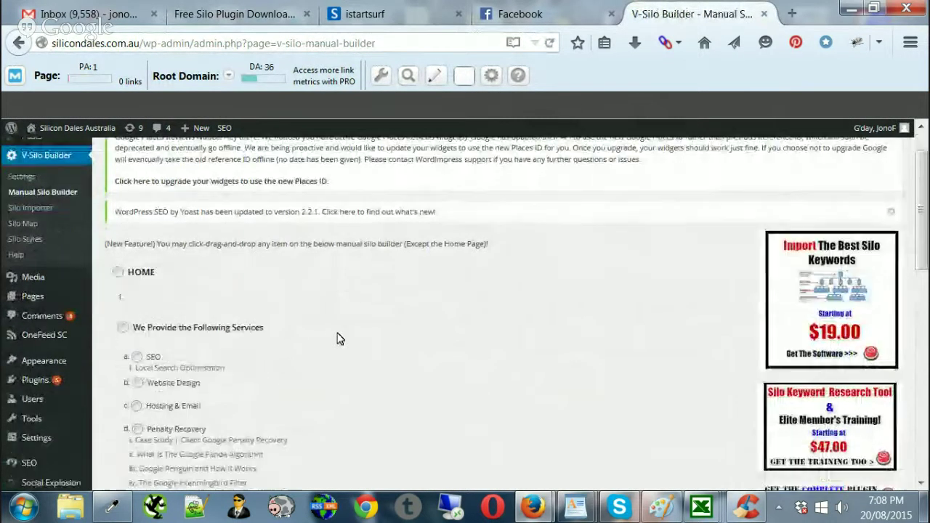
pyautogui.scroll(-2, 339, 339)
pyautogui.scroll(3, 339, 338)
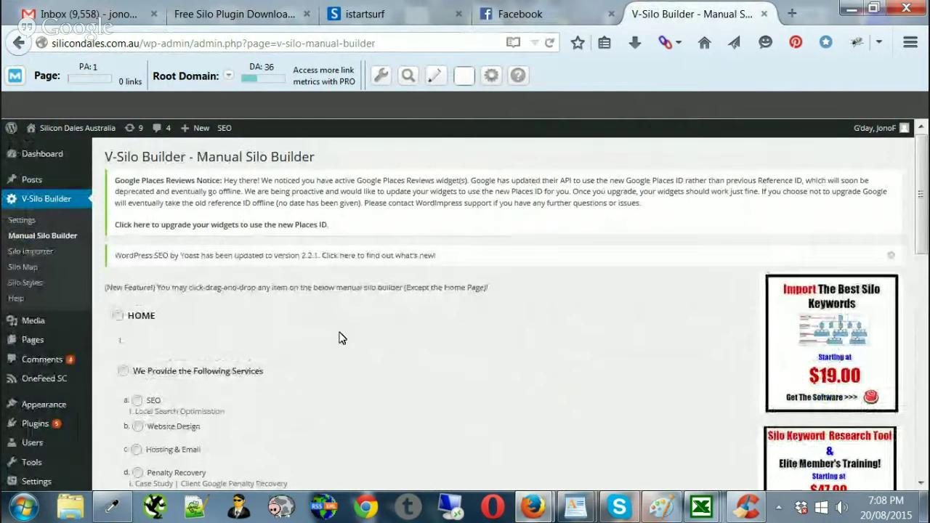
pyautogui.scroll(-1, 338, 339)
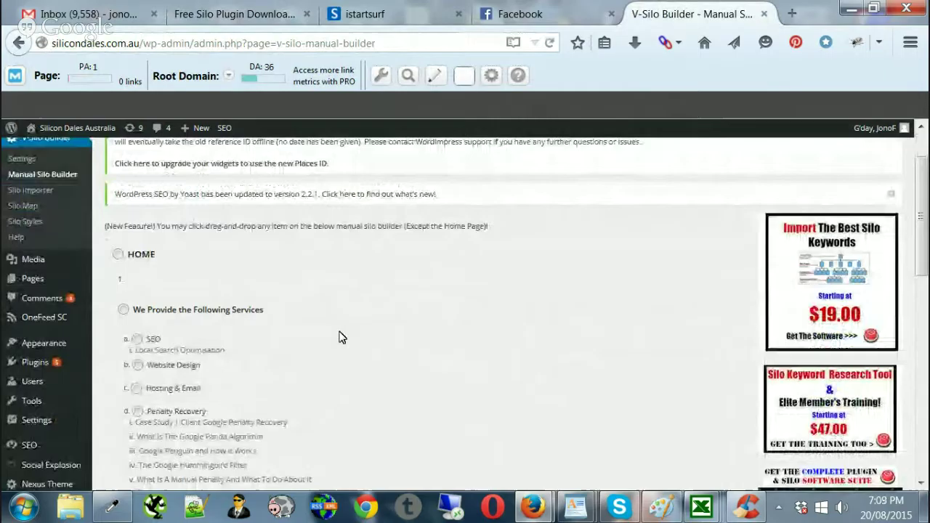
pyautogui.scroll(-1, 336, 324)
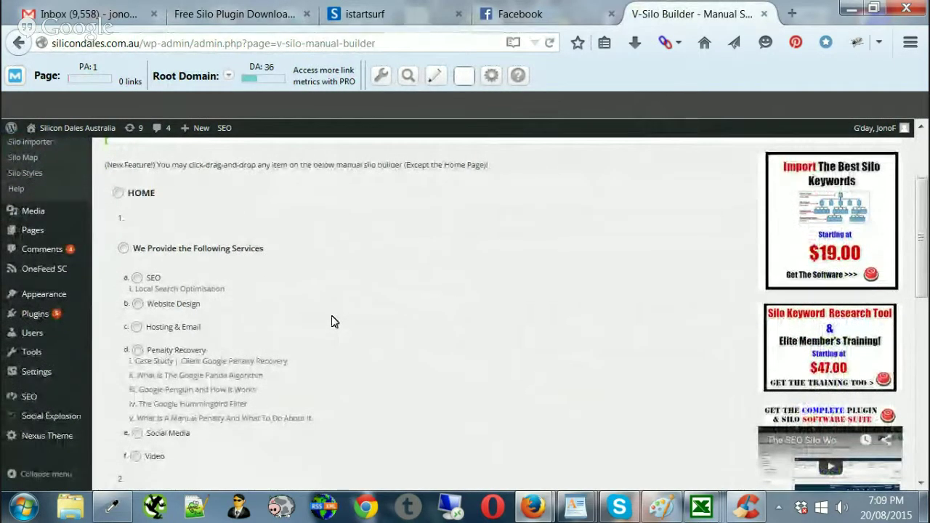
pyautogui.scroll(-1, 332, 321)
pyautogui.scroll(1, 332, 322)
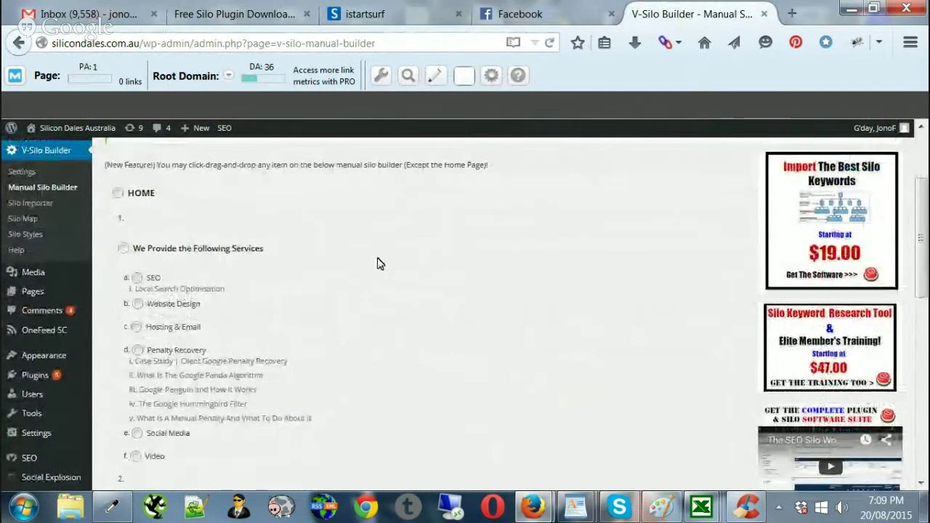
pyautogui.scroll(1, 189, 247)
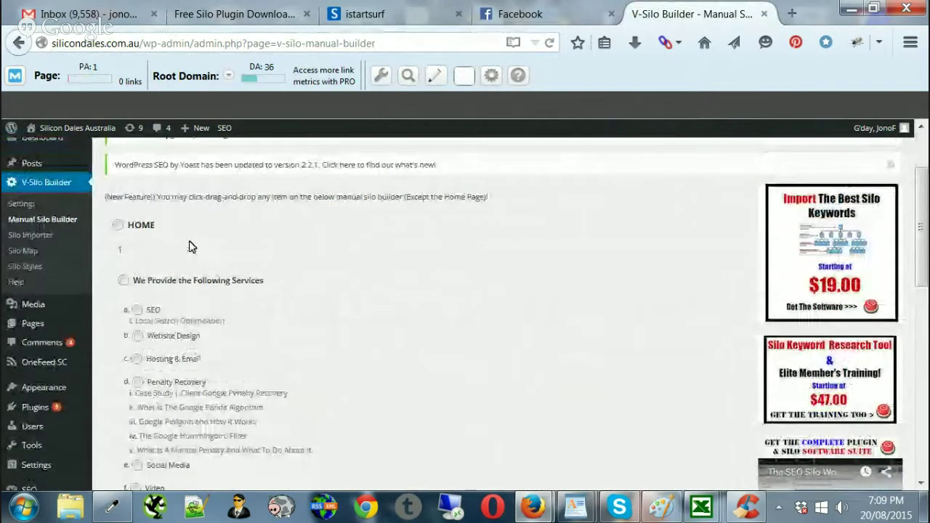
pyautogui.scroll(1, 189, 247)
pyautogui.scroll(-1, 101, 243)
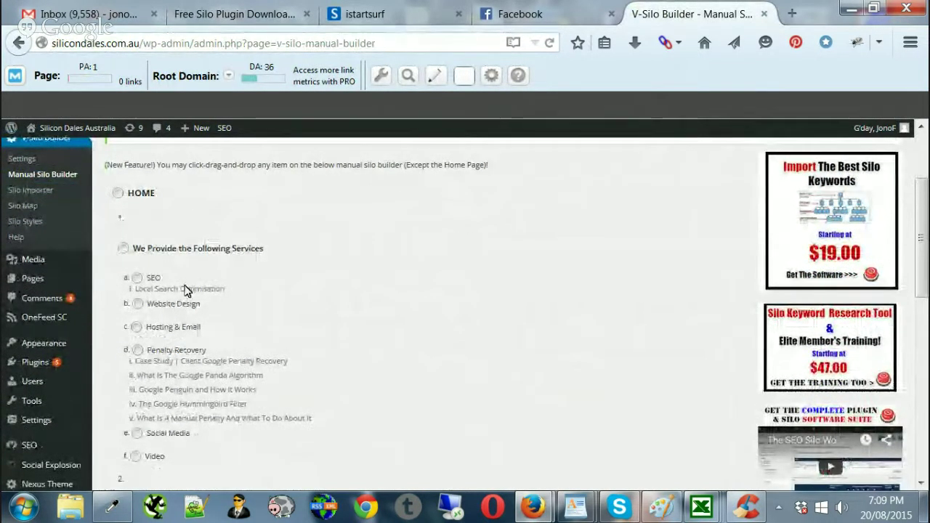
pyautogui.scroll(-2, 193, 270)
pyautogui.scroll(2, 218, 273)
pyautogui.scroll(-1, 245, 276)
pyautogui.scroll(-9, 247, 297)
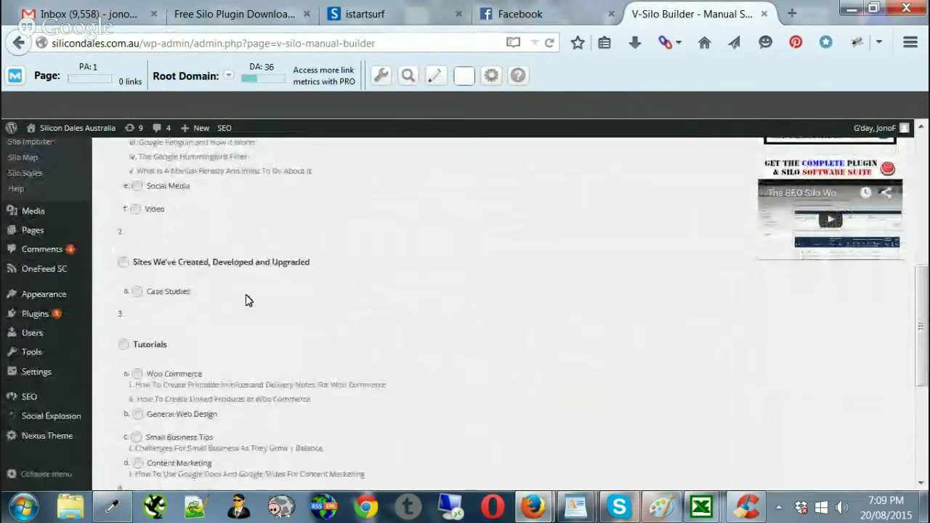
pyautogui.scroll(-5, 262, 312)
pyautogui.scroll(11, 305, 349)
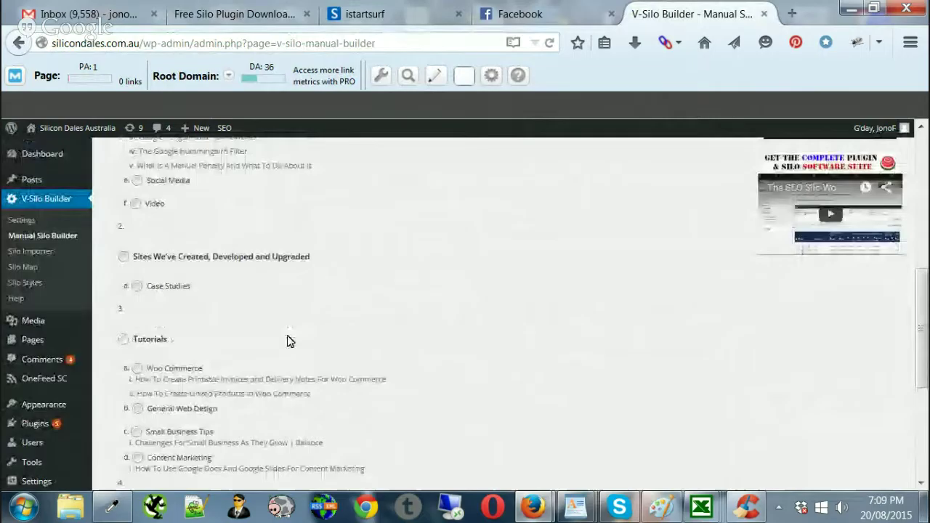
pyautogui.scroll(4, 258, 331)
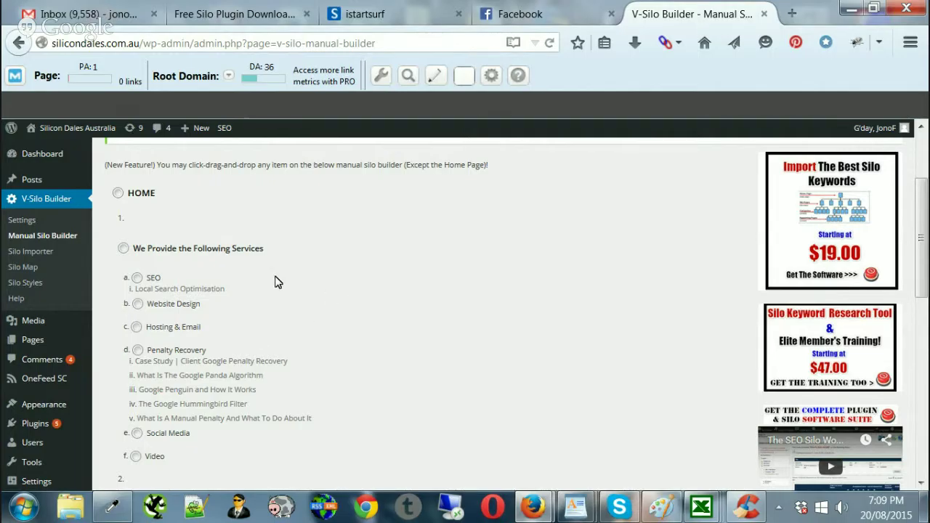
pyautogui.scroll(-1, 267, 284)
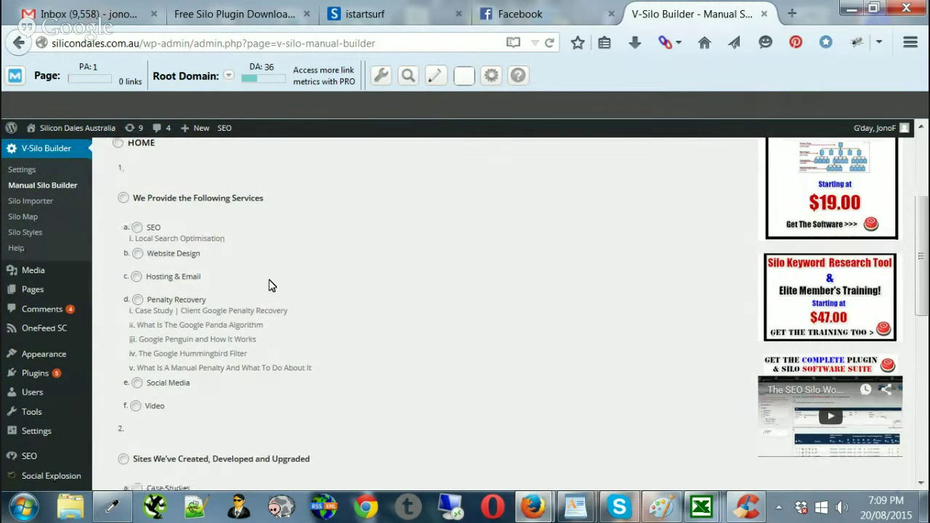
pyautogui.scroll(2, 269, 285)
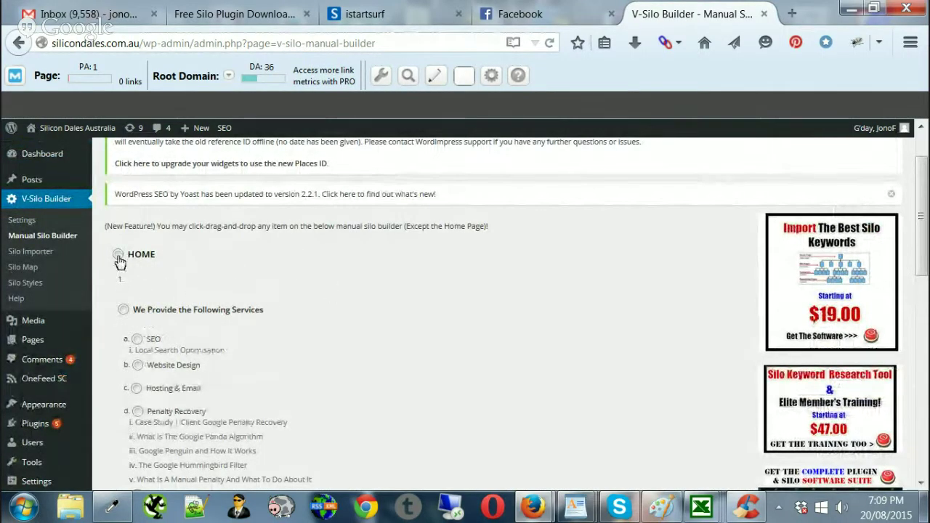
# Create a new silo named 'Siloing Websites' with Add Videos unchecked
pyautogui.scroll(-10, 247, 304)
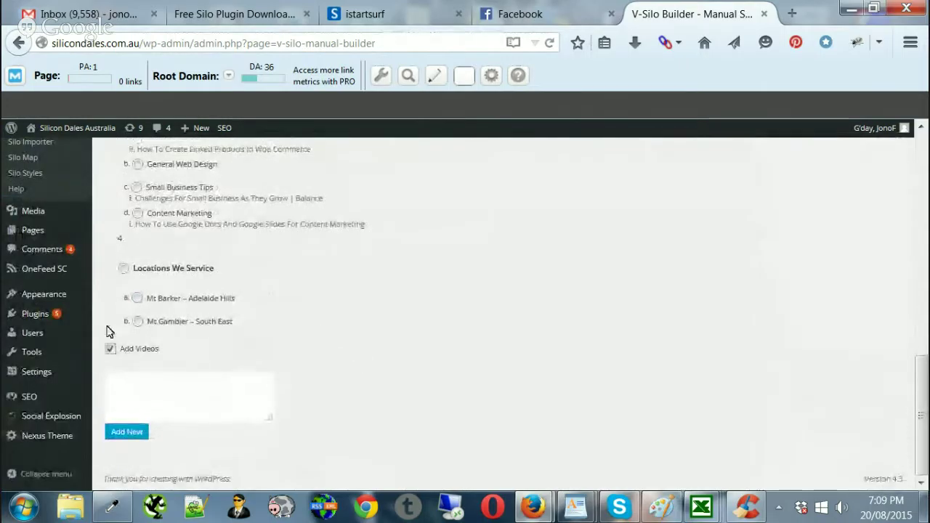
pyautogui.click(121, 356)
pyautogui.click(172, 405)
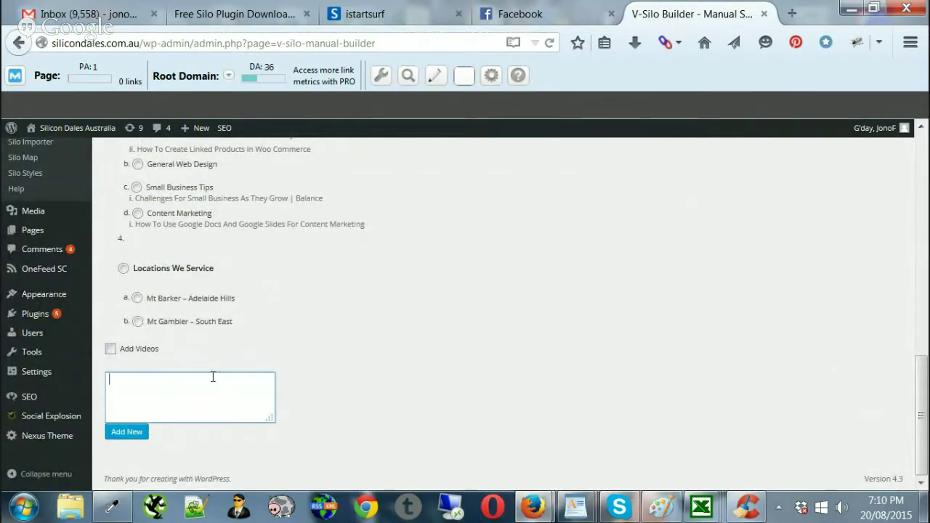
pyautogui.scroll(15, 197, 413)
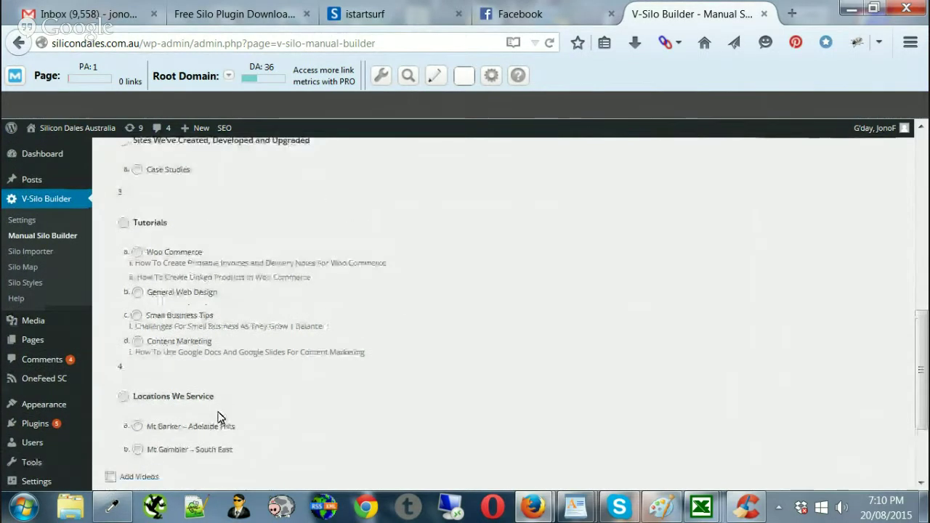
pyautogui.scroll(-15, 220, 416)
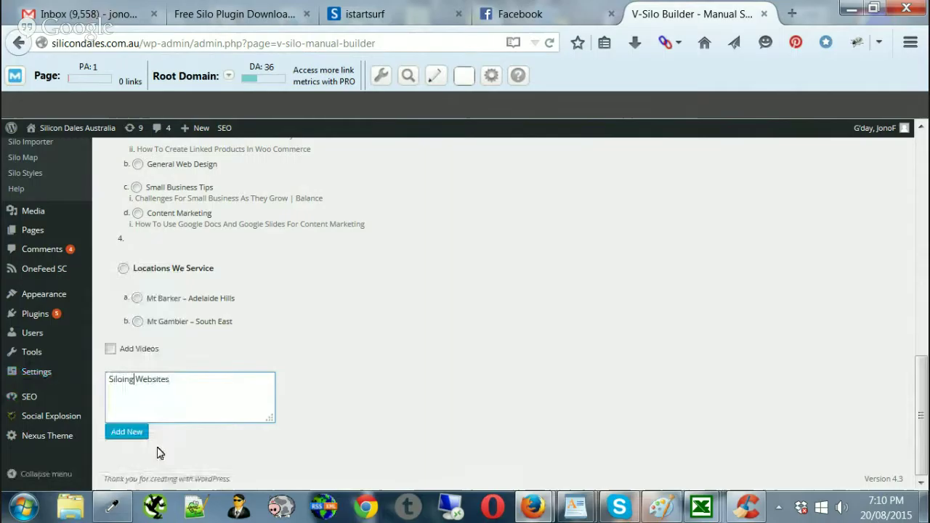
pyautogui.click(129, 434)
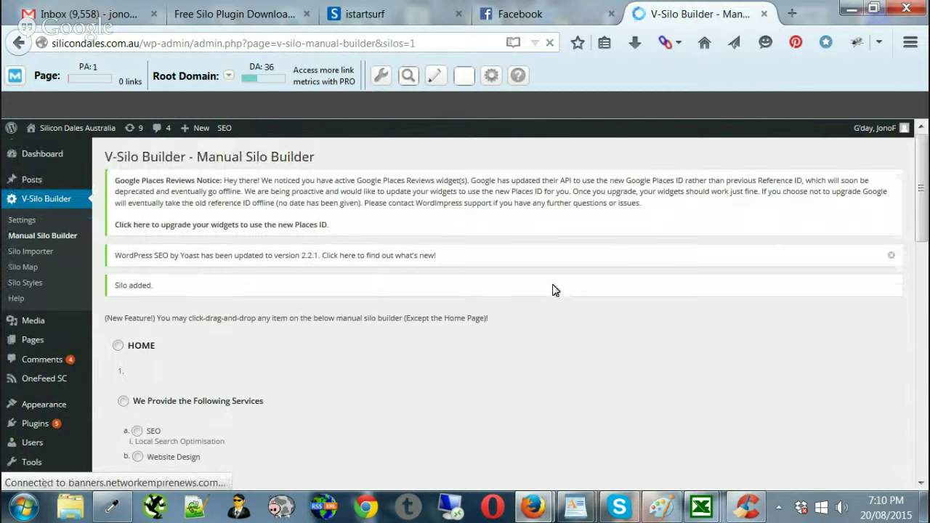
# Select Siloing Websites as the parent silo in the Manual Silo Builder
pyautogui.scroll(-10, 344, 305)
pyautogui.scroll(-3, 341, 304)
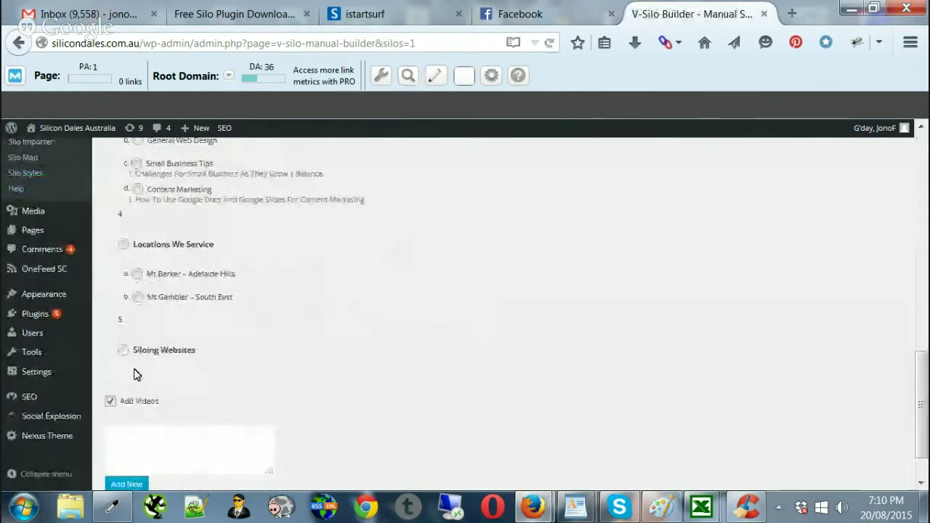
pyautogui.click(123, 350)
# Open the live site in a new tab and bring up the Home page's editor
pyautogui.scroll(5, 174, 418)
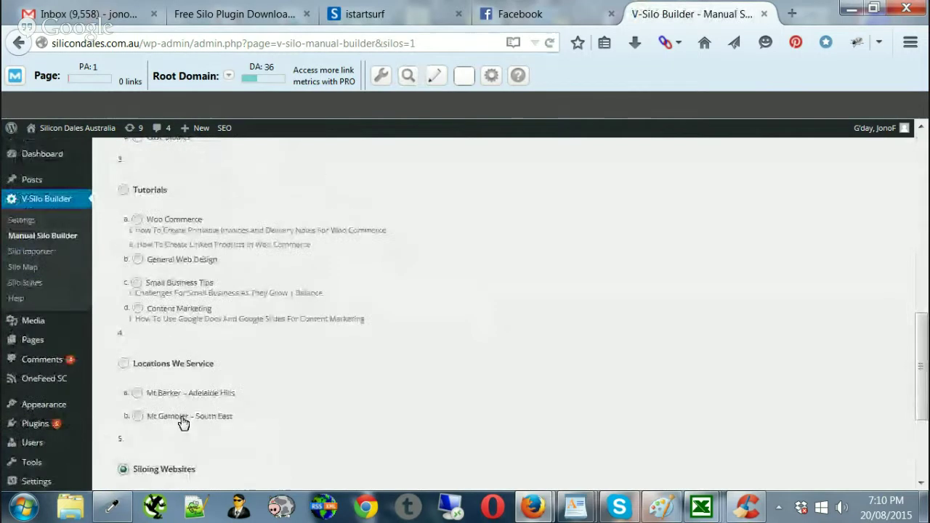
pyautogui.moveTo(52, 129)
pyautogui.rightClick(54, 150)
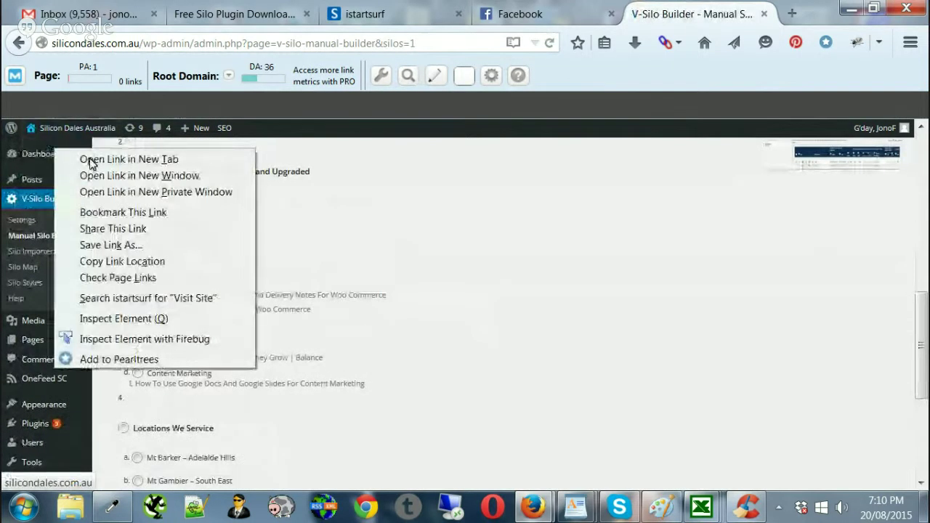
pyautogui.click(87, 158)
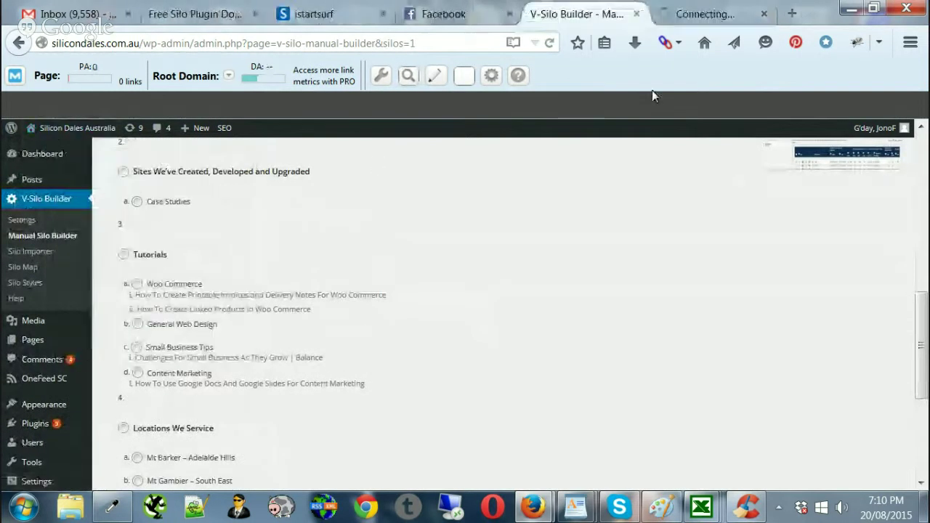
pyautogui.click(695, 14)
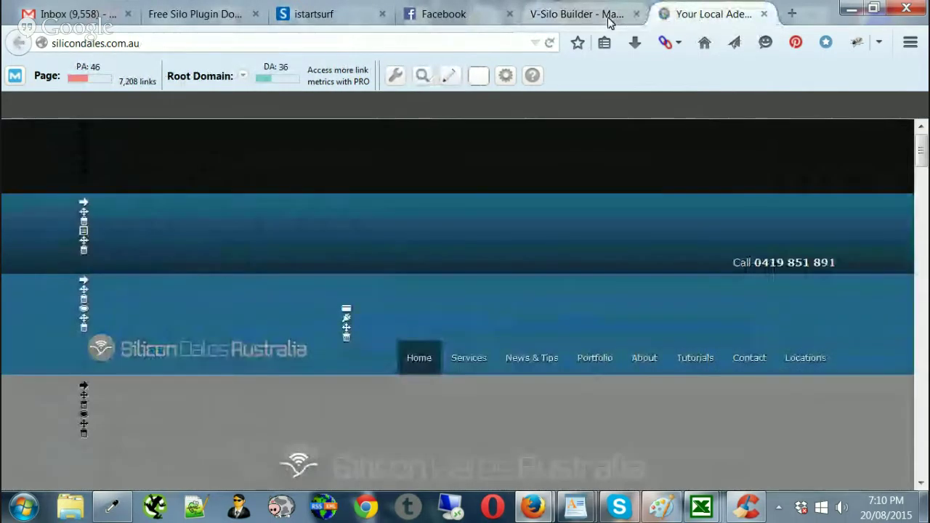
pyautogui.click(609, 20)
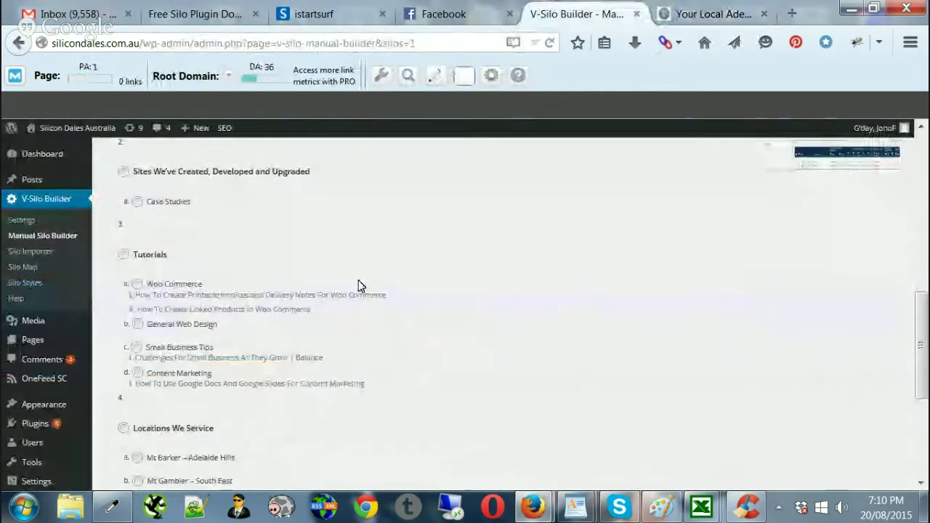
pyautogui.click(709, 13)
pyautogui.click(833, 157)
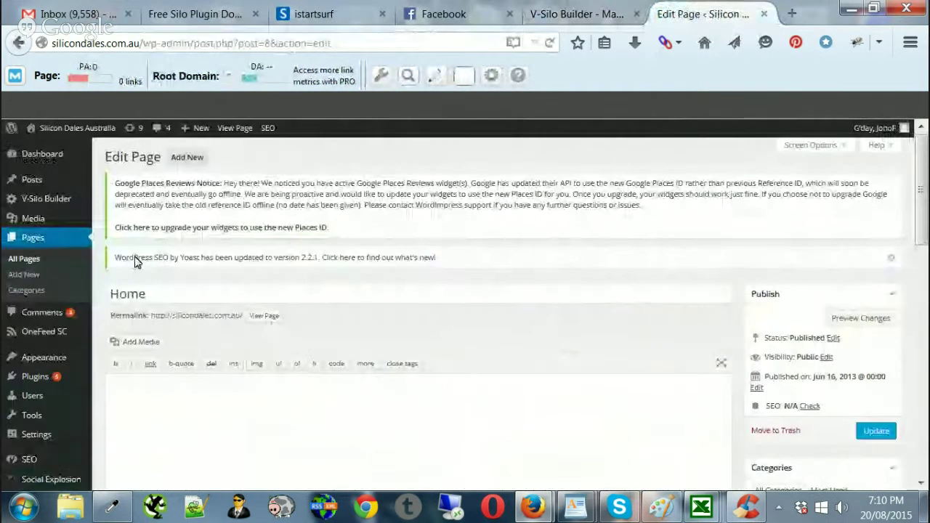
# Open the All Pages list in a new tab
pyautogui.rightClick(27, 257)
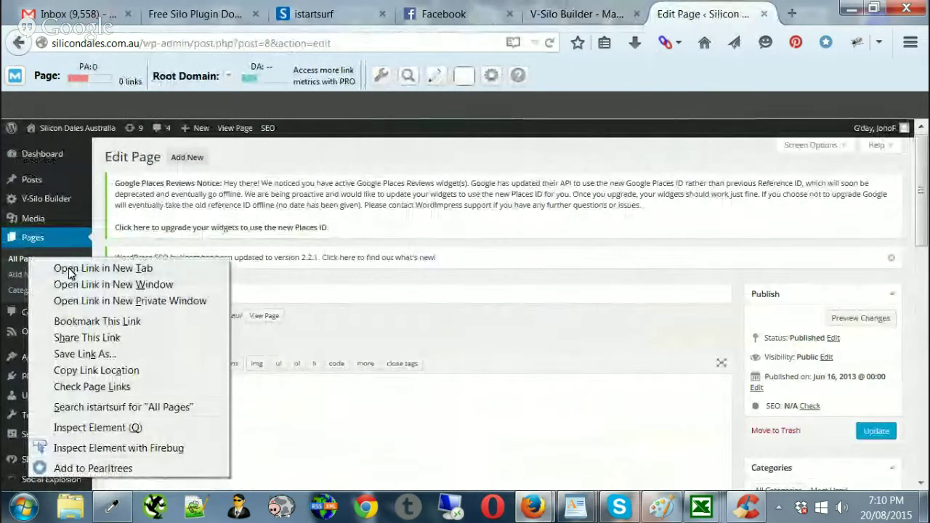
pyautogui.click(62, 266)
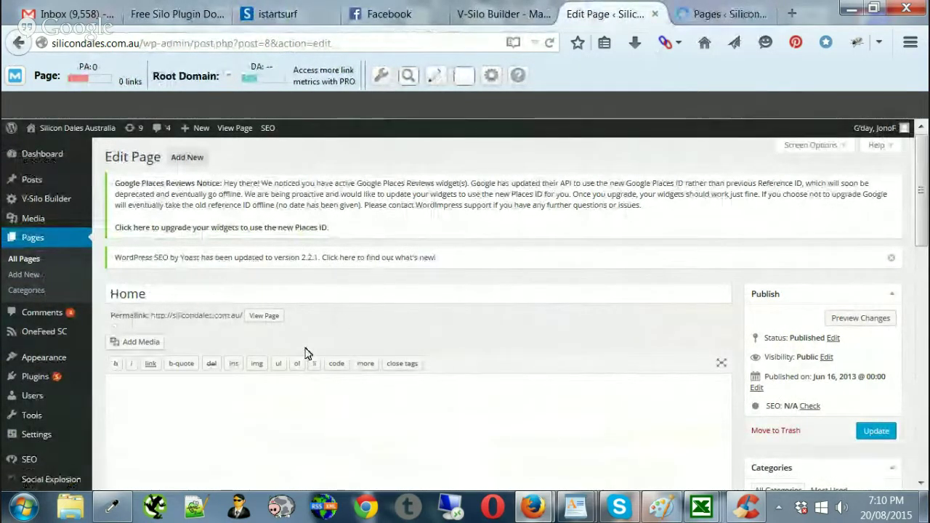
pyautogui.click(704, 15)
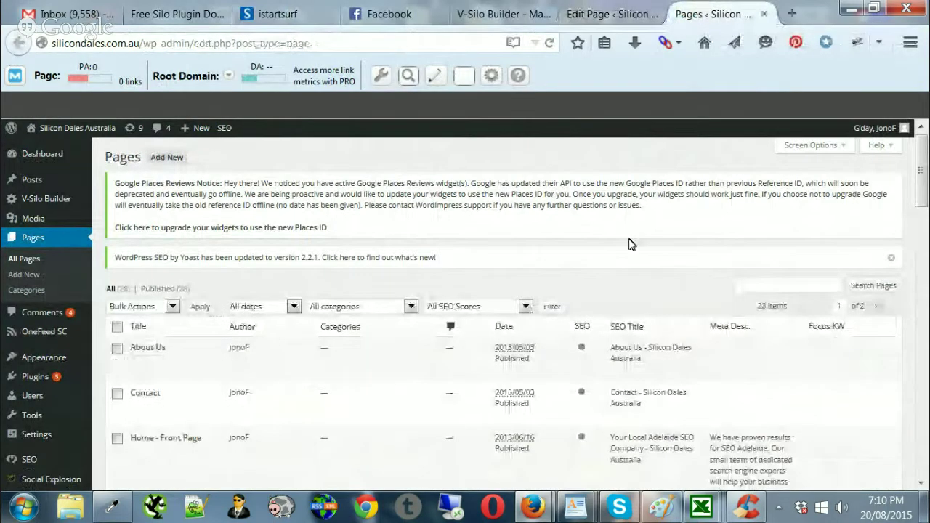
# Go to page 2 of the pages list and view the Siloing Websites page live
pyautogui.scroll(-5, 228, 270)
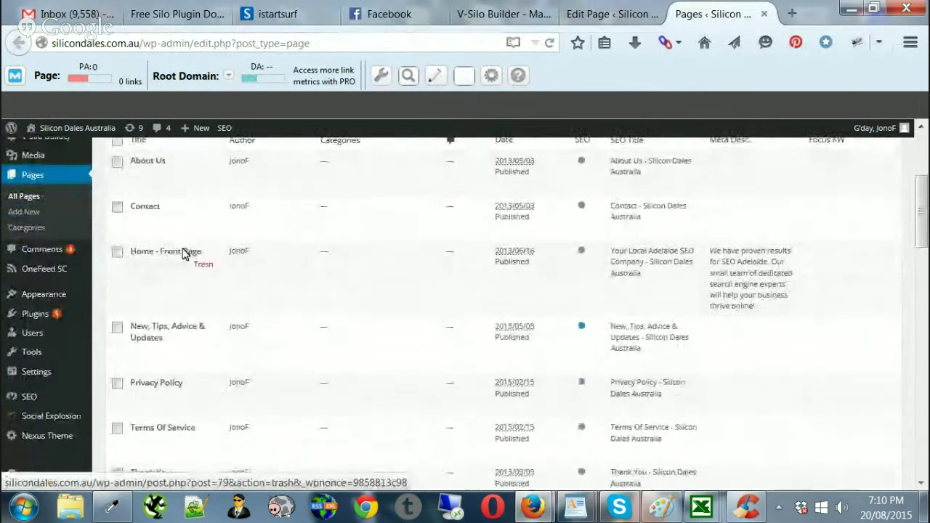
pyautogui.scroll(-15, 183, 253)
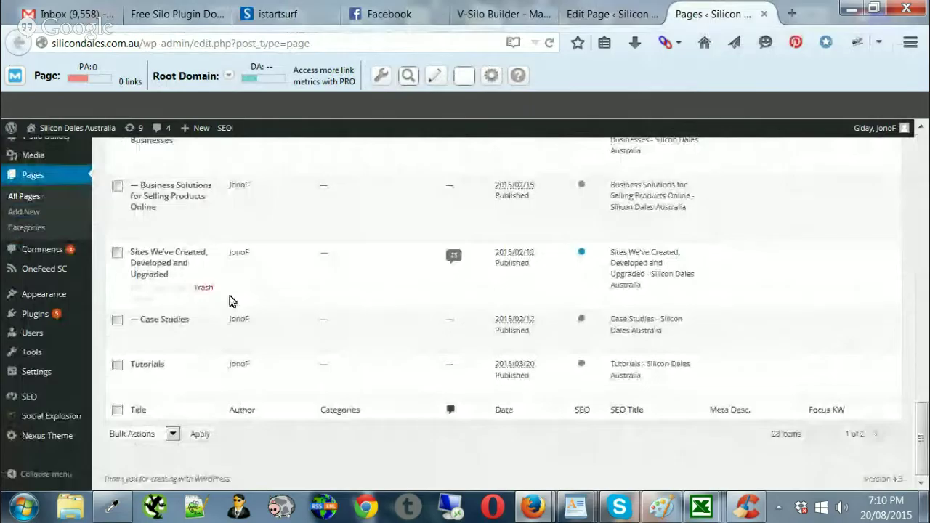
pyautogui.scroll(2, 156, 353)
pyautogui.scroll(-2, 508, 407)
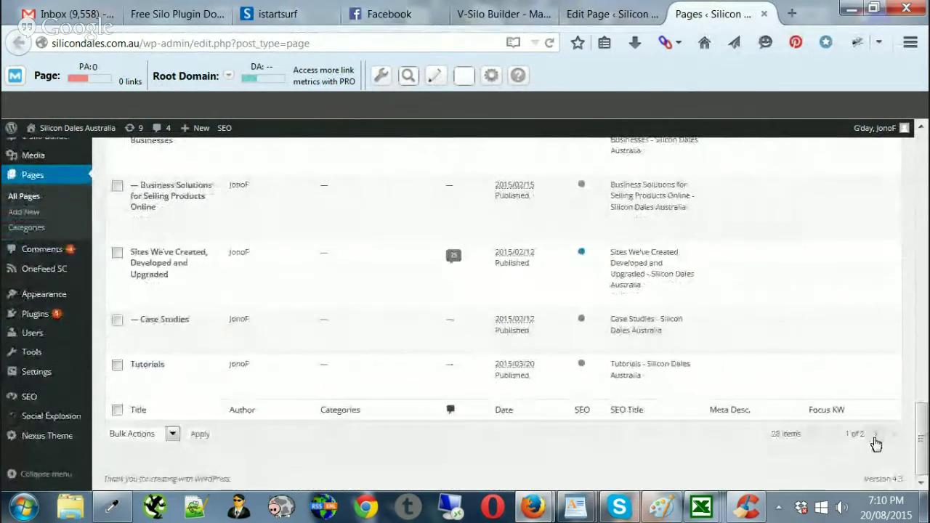
pyautogui.click(875, 436)
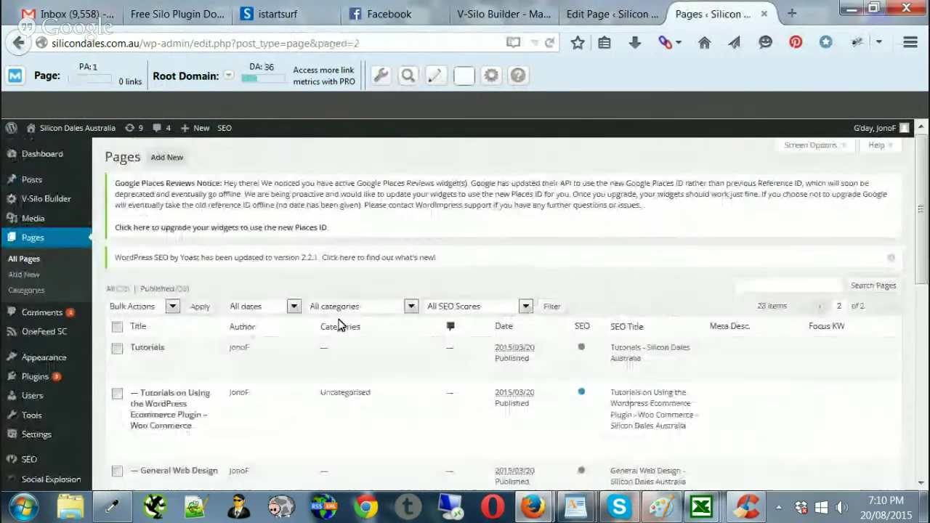
pyautogui.scroll(-5, 280, 332)
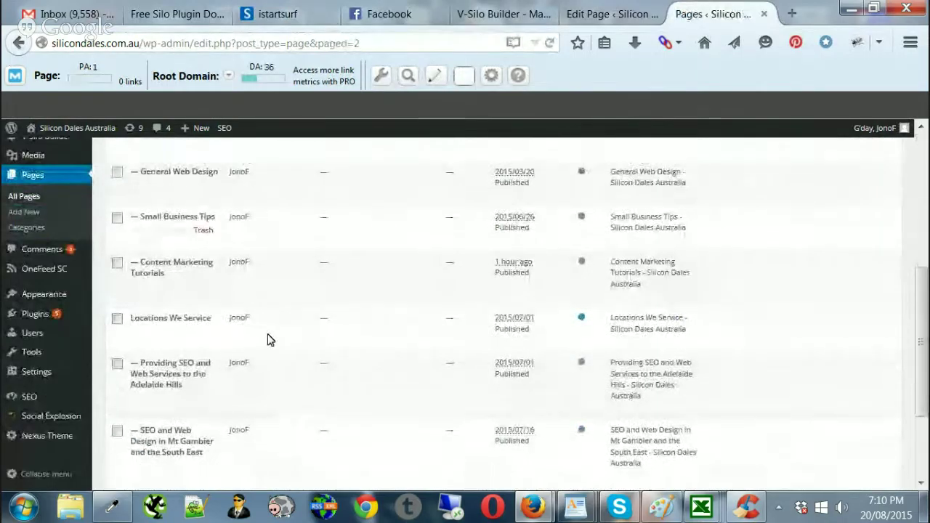
pyautogui.scroll(-3, 268, 340)
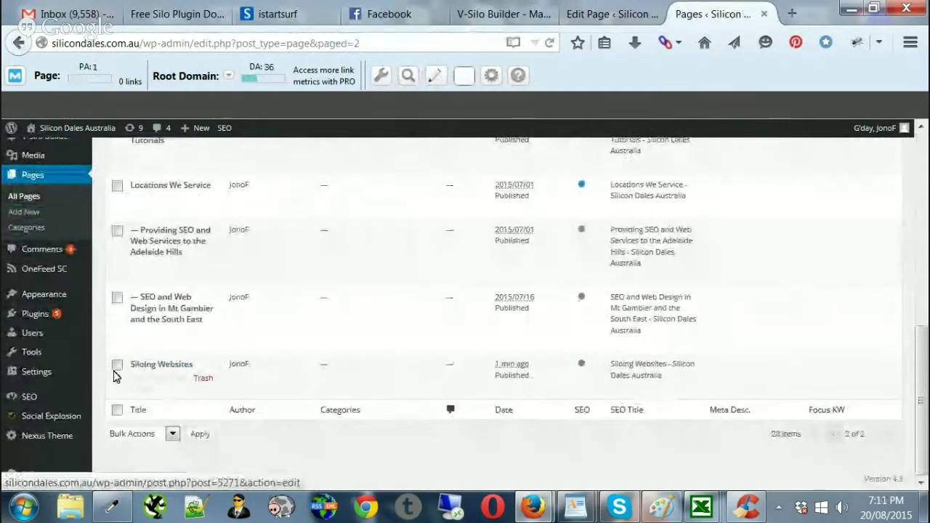
pyautogui.click(144, 389)
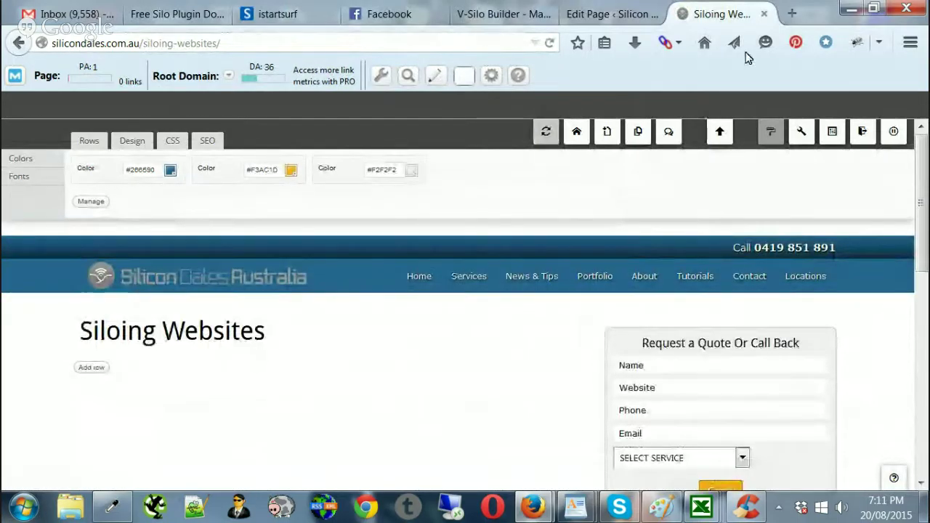
# Return to the admin tab and load V-Silo Builder's Manual Silo Builder
pyautogui.click(612, 16)
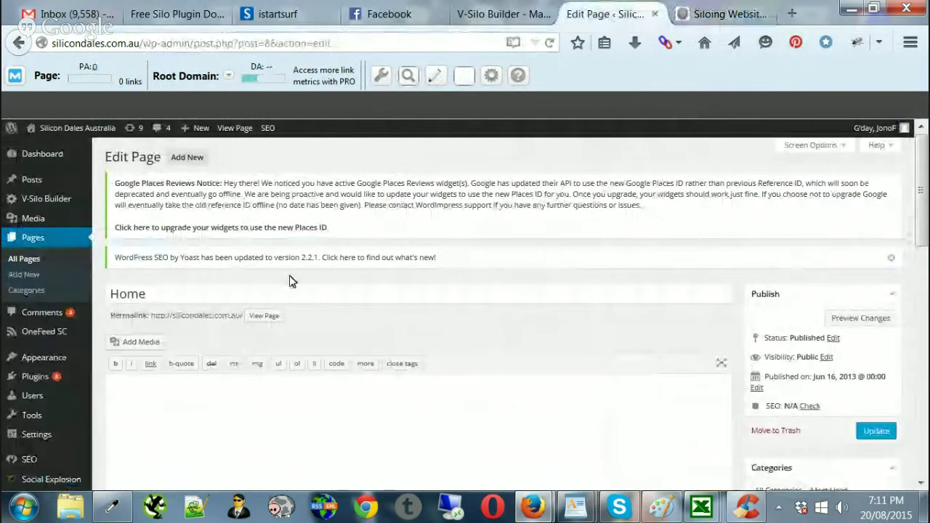
pyautogui.moveTo(51, 199)
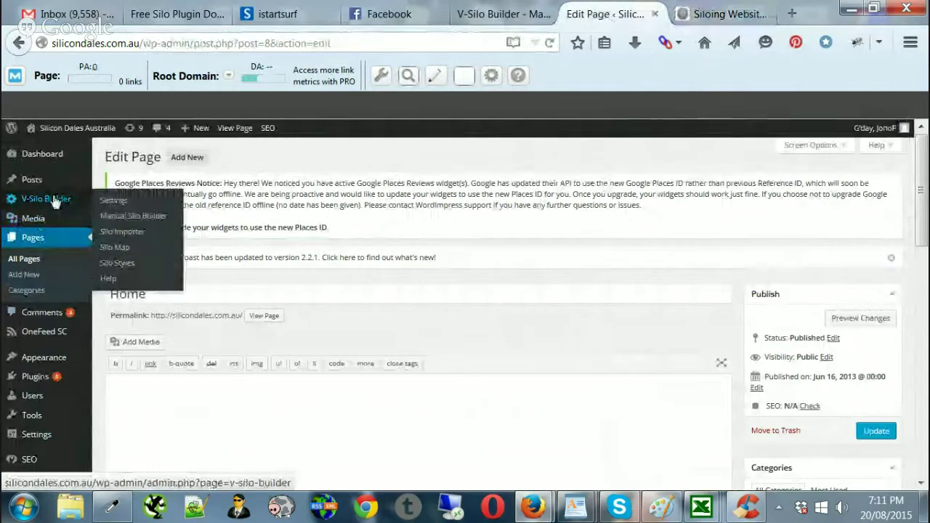
pyautogui.click(141, 220)
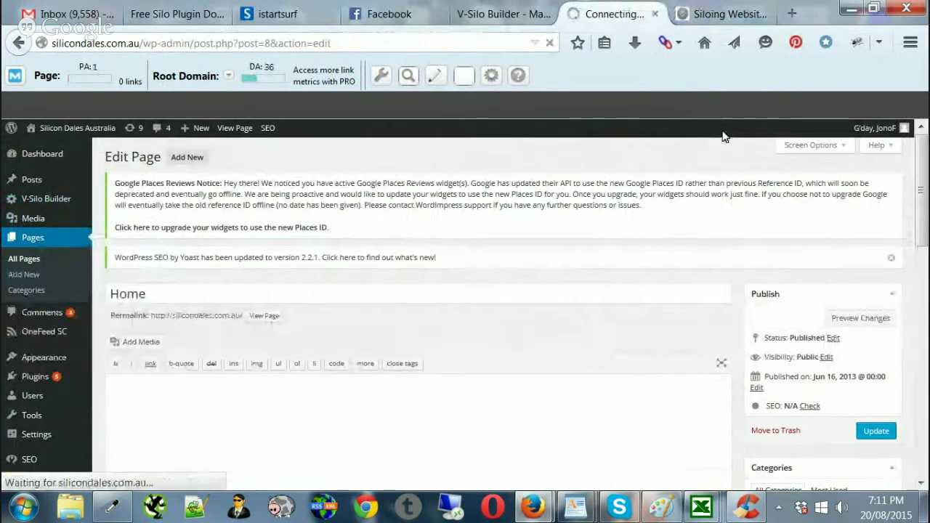
# Add child page 'Website Silos | Best Practice' under Siloing Websites, with Add Videos unchecked
pyautogui.scroll(-5, 473, 320)
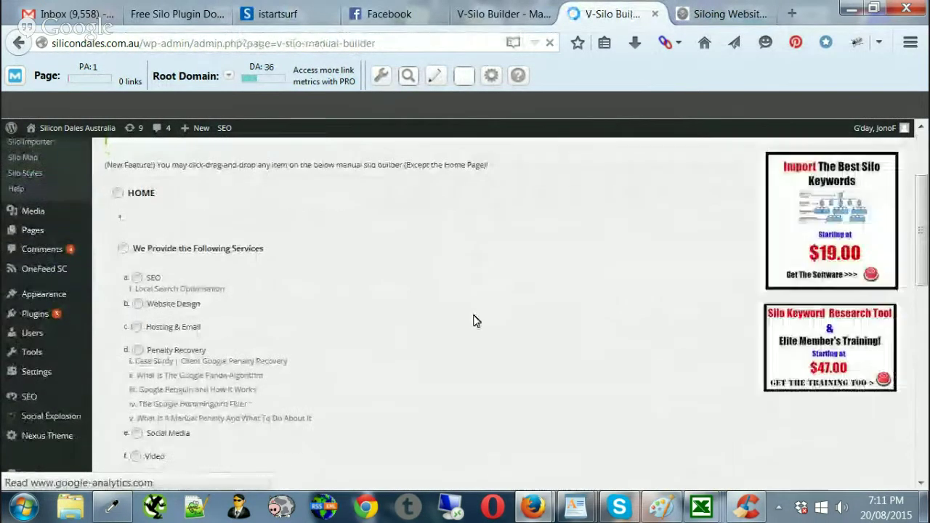
pyautogui.scroll(-5, 406, 328)
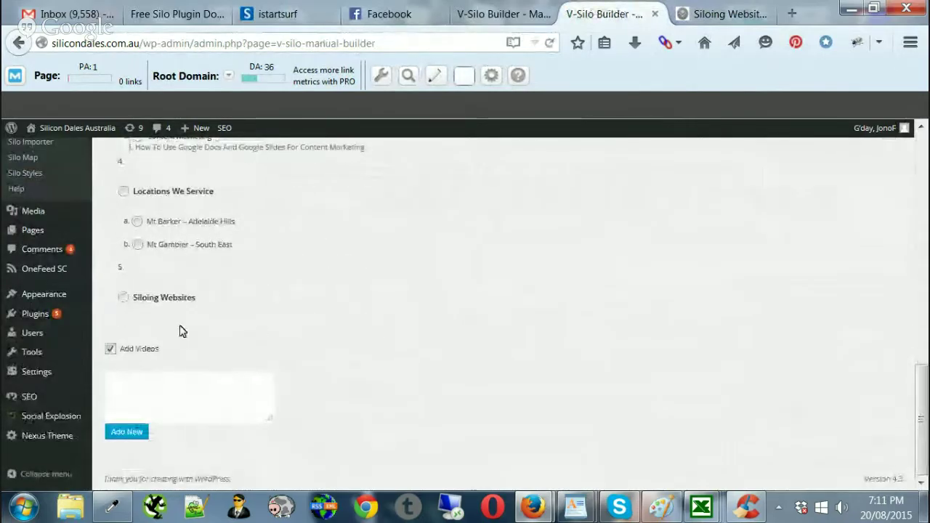
pyautogui.click(123, 297)
pyautogui.click(111, 349)
pyautogui.click(196, 377)
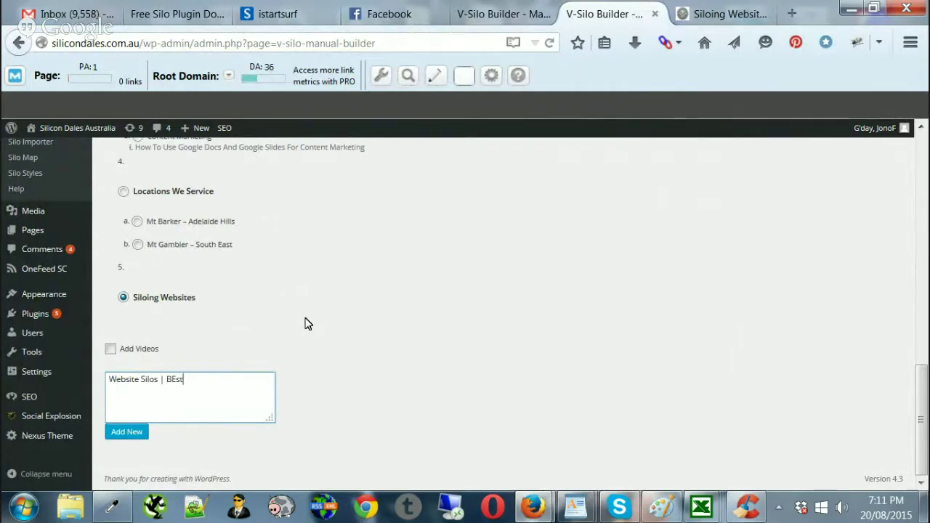
pyautogui.press('BackSpace')
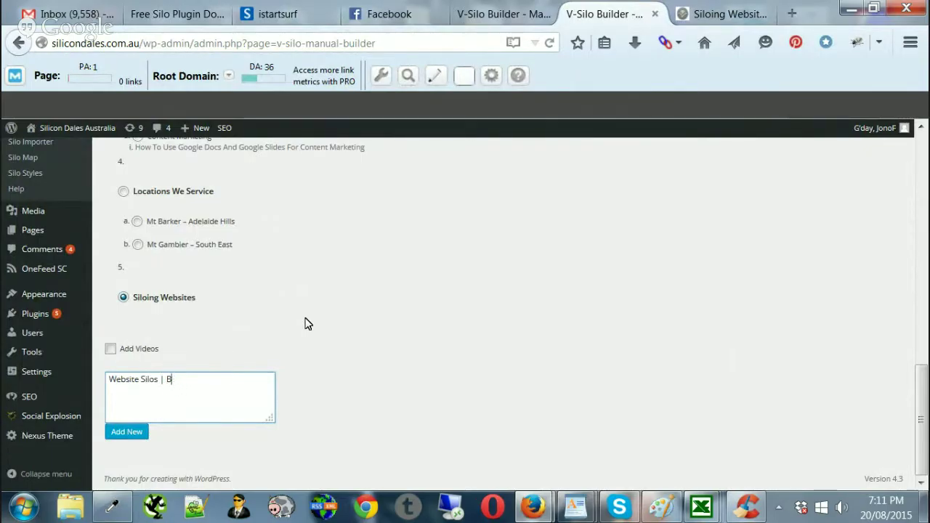
pyautogui.write('eas')
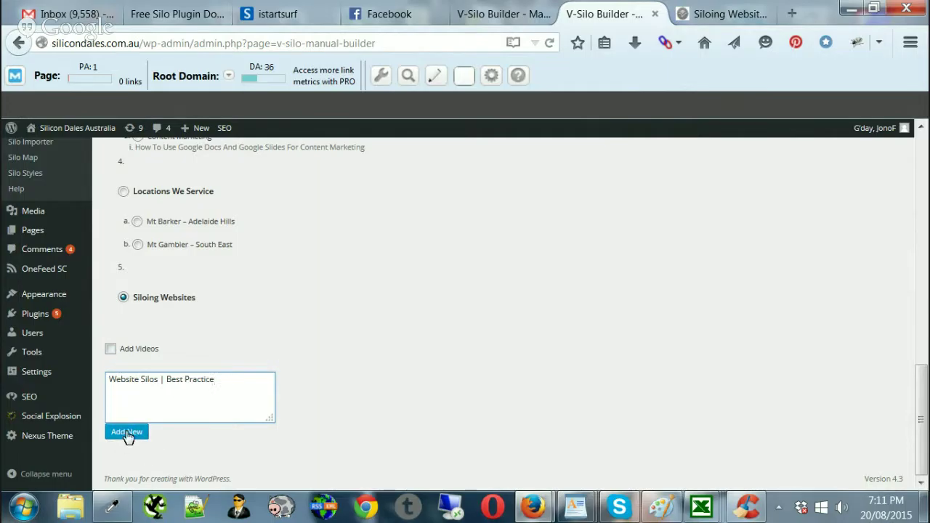
pyautogui.click(127, 432)
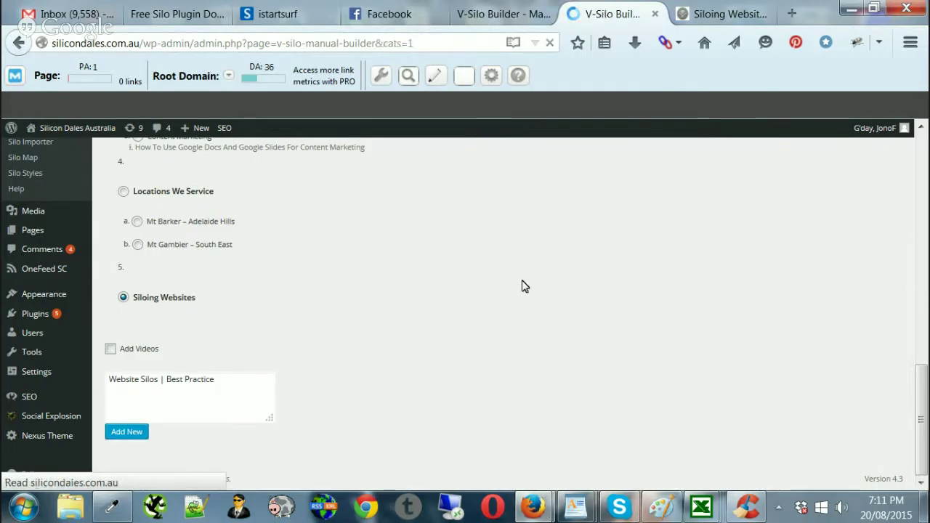
# Find 'Website Silos | Best Practice' under Siloing Websites on page 2 of All Pages
pyautogui.scroll(-4, 349, 358)
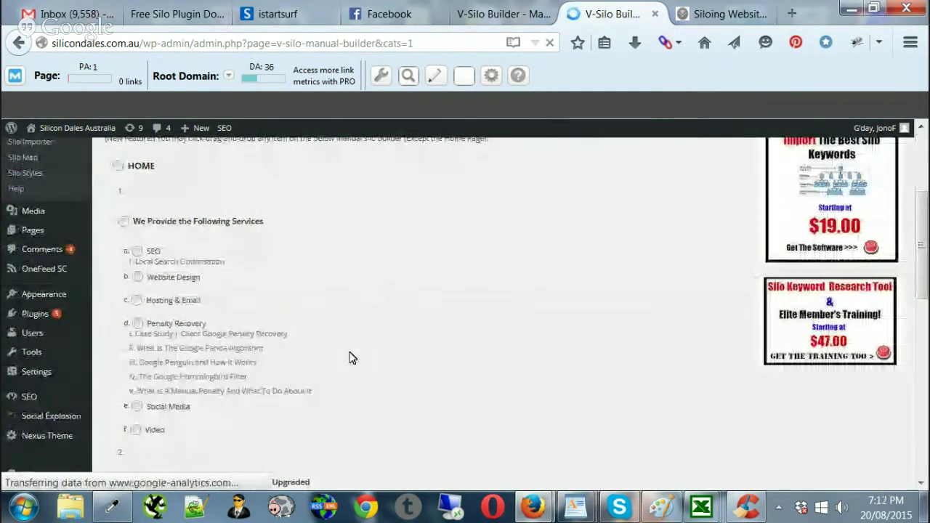
pyautogui.scroll(-10, 349, 358)
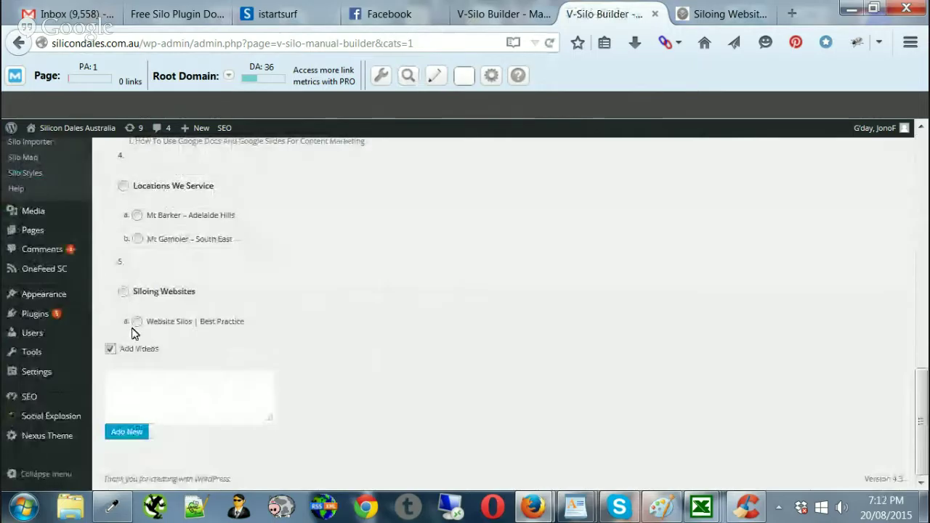
pyautogui.scroll(3, 40, 194)
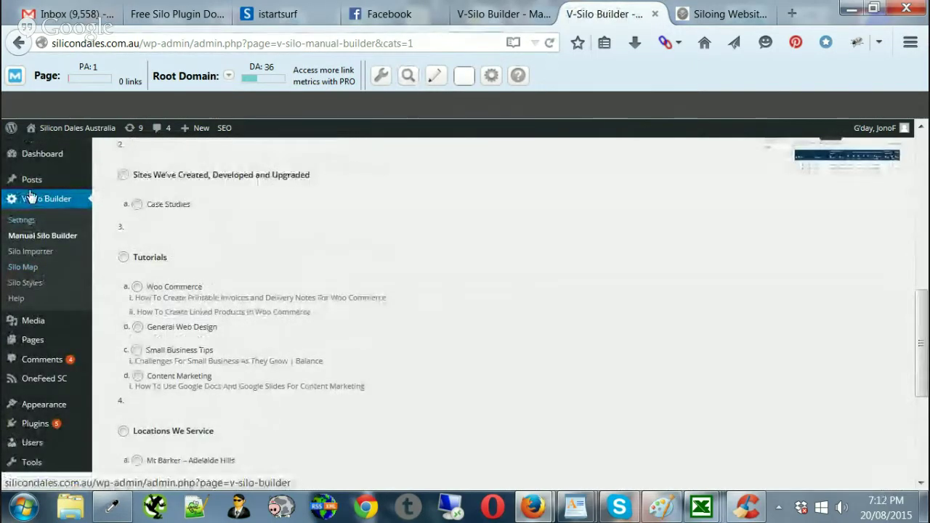
pyautogui.scroll(-1, 32, 291)
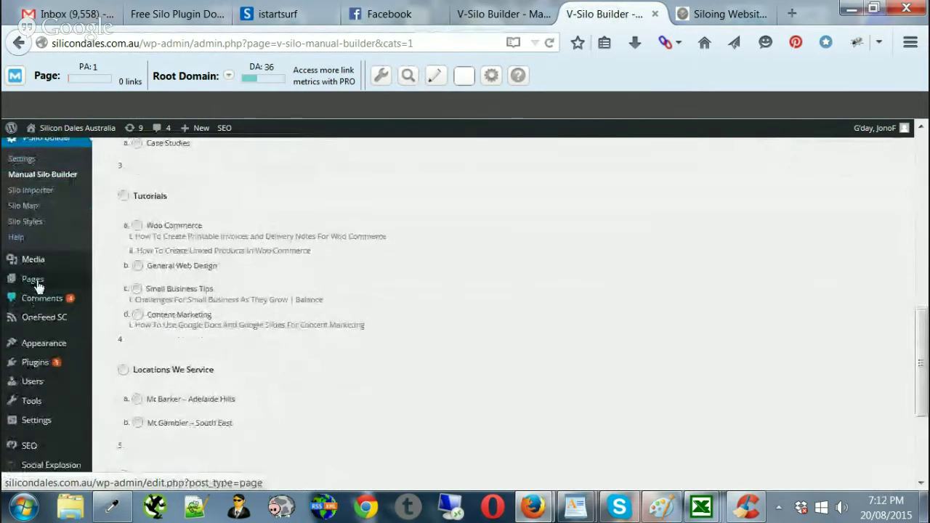
pyautogui.click(33, 280)
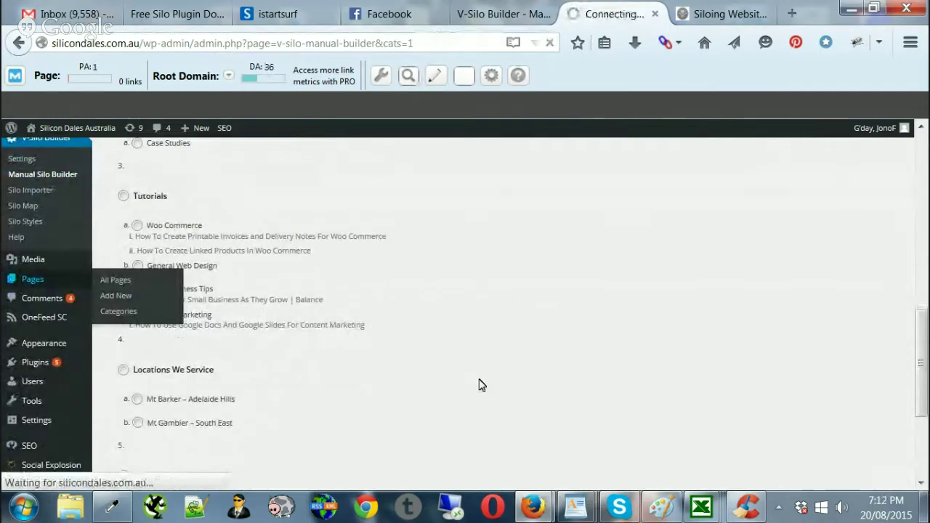
pyautogui.scroll(-10, 435, 356)
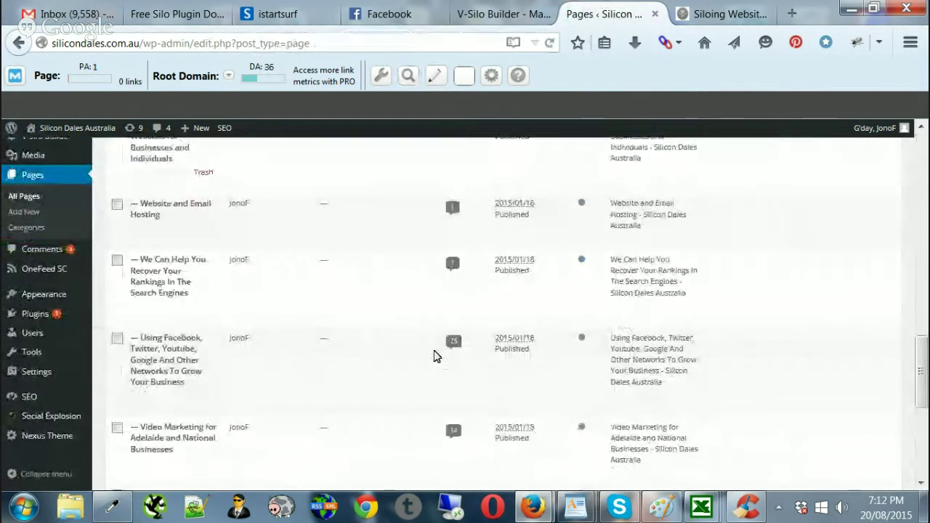
pyautogui.scroll(-5, 436, 355)
pyautogui.click(873, 434)
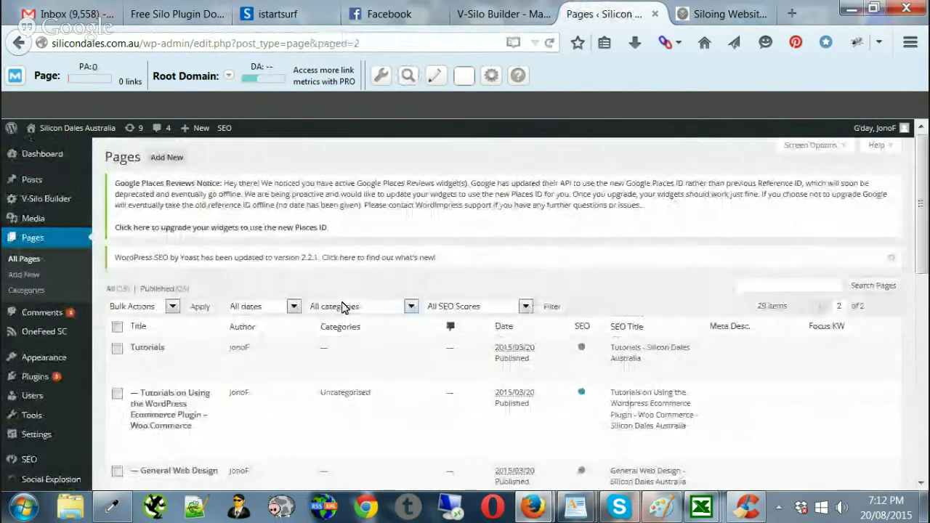
pyautogui.scroll(-10, 344, 306)
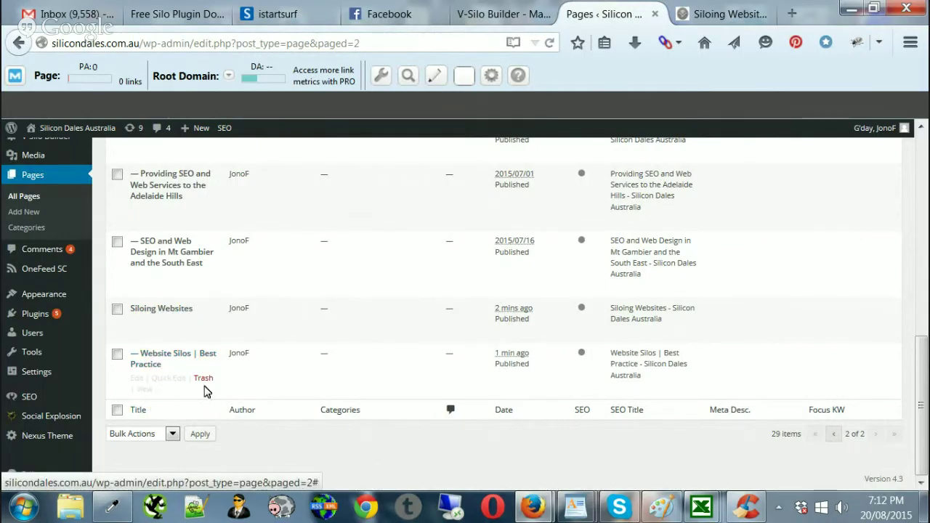
# View 'Website Silos | Best Practice' live, then trim its URL to load parent Siloing Websites
pyautogui.click(142, 390)
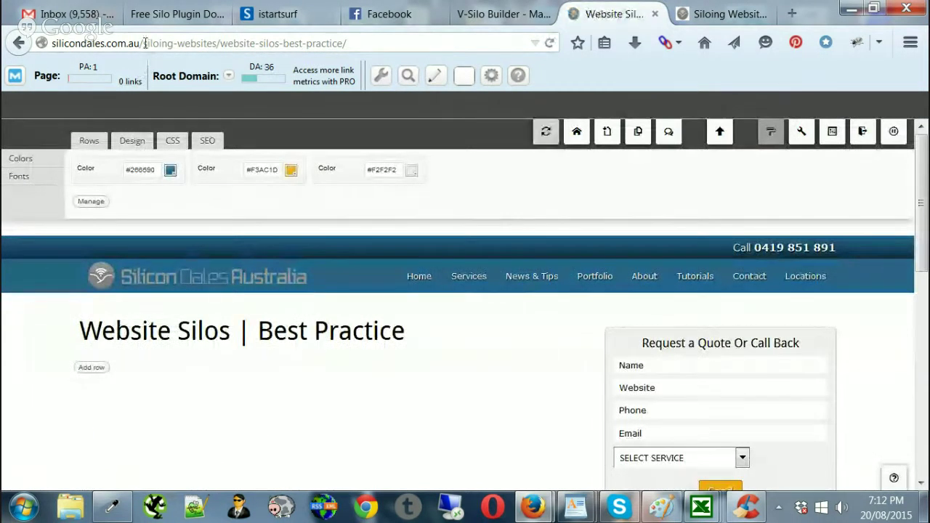
pyautogui.moveTo(143, 43); pyautogui.dragTo(218, 43)
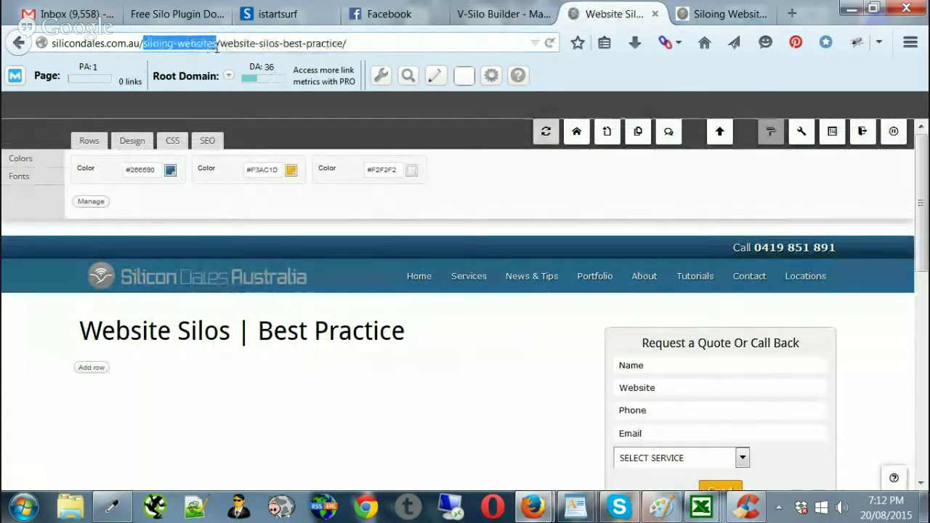
pyautogui.moveTo(220, 43); pyautogui.dragTo(355, 42)
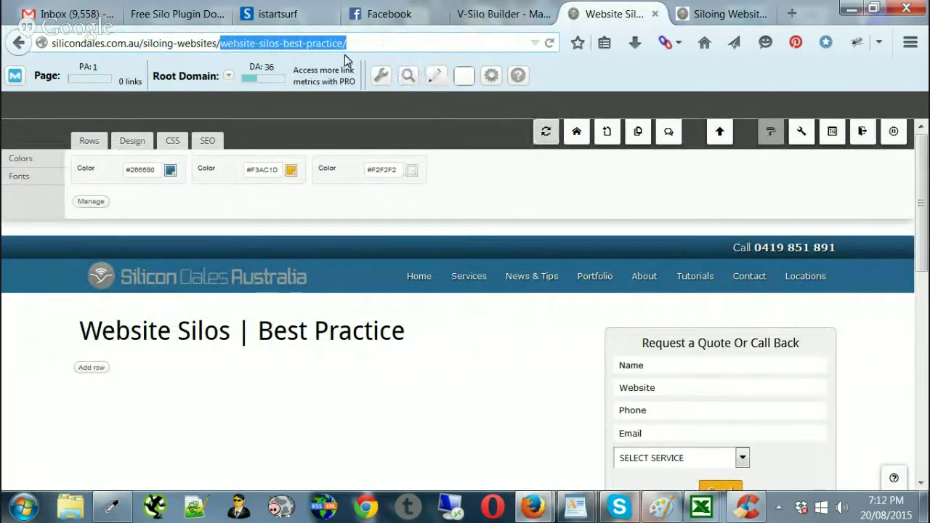
pyautogui.press('BackSpace')
pyautogui.press('Return')
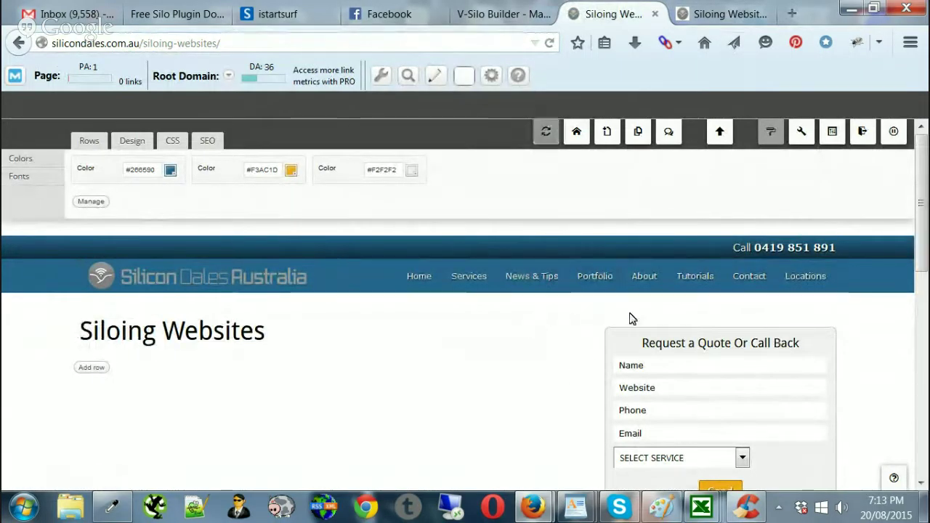
# Leave the empty Siloing Websites page for the Silicon Dales homepage via the builder's Home icon
pyautogui.scroll(-2, 552, 349)
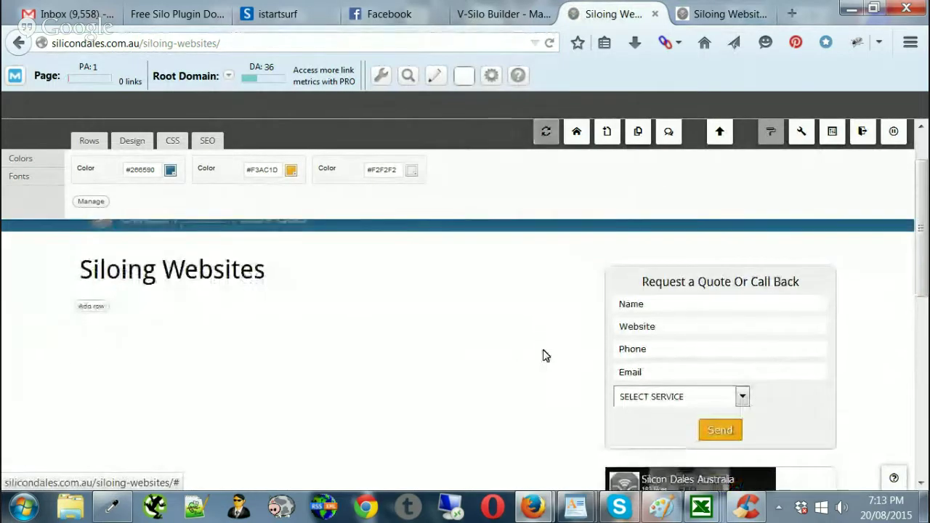
pyautogui.scroll(2, 531, 340)
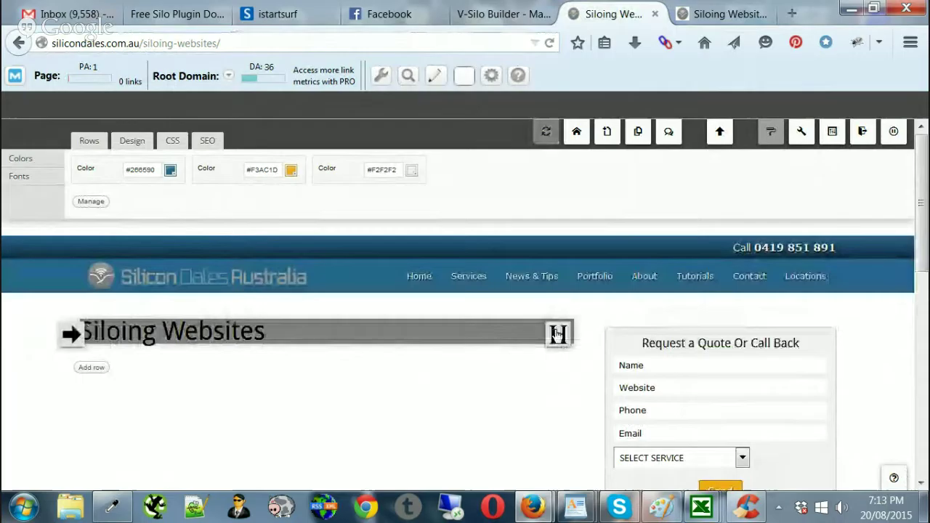
pyautogui.scroll(-1, 573, 323)
pyautogui.scroll(1, 486, 297)
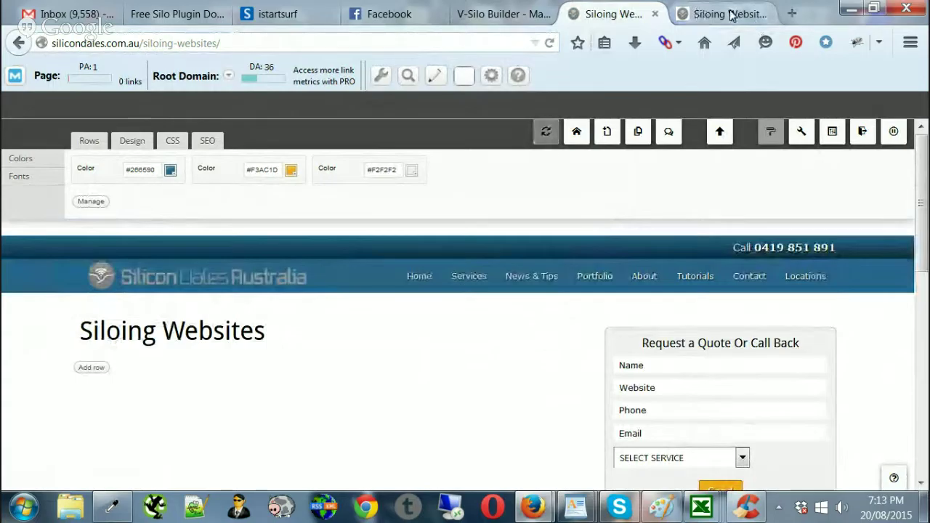
pyautogui.click(578, 136)
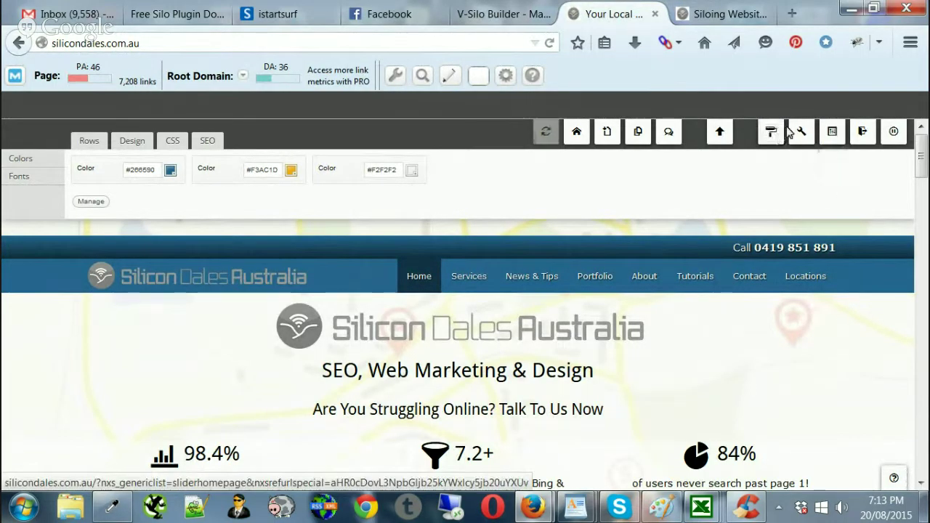
pyautogui.moveTo(828, 137)
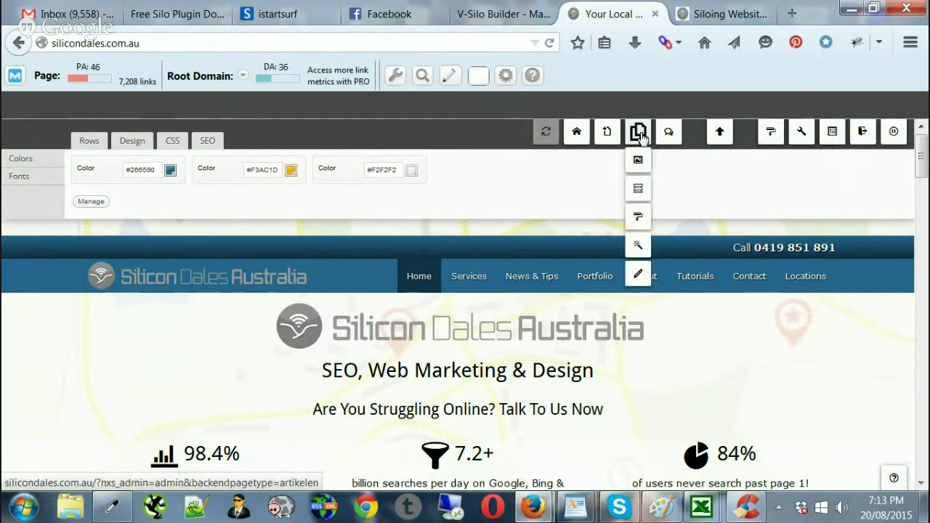
pyautogui.click(832, 131)
pyautogui.scroll(-1, 360, 214)
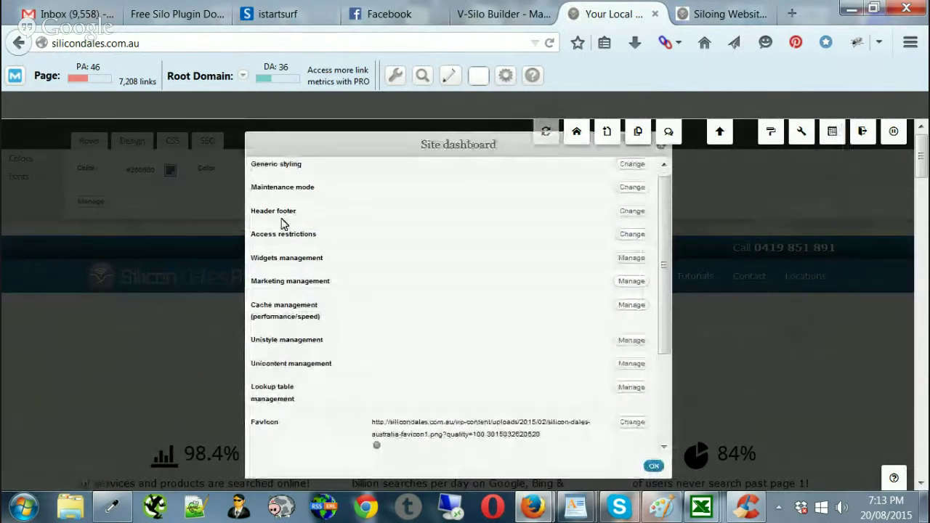
pyautogui.scroll(1, 425, 297)
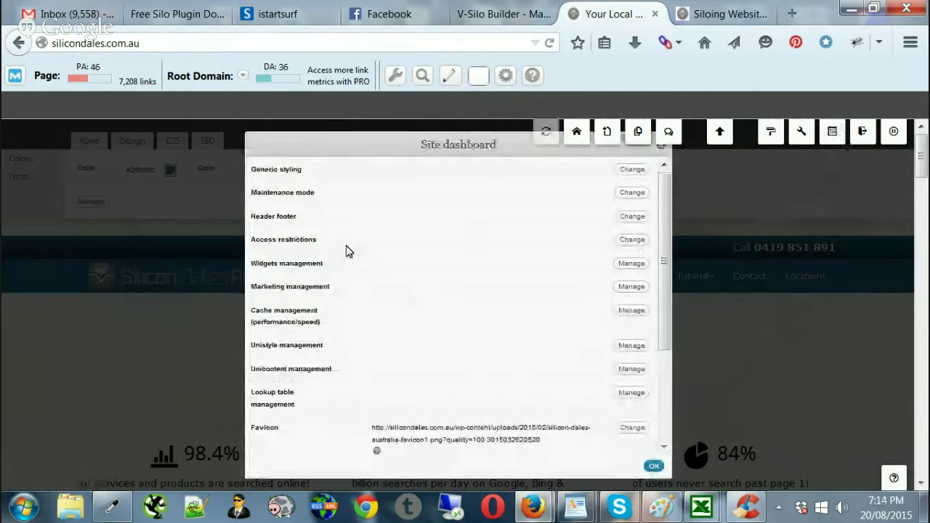
pyautogui.scroll(-3, 356, 276)
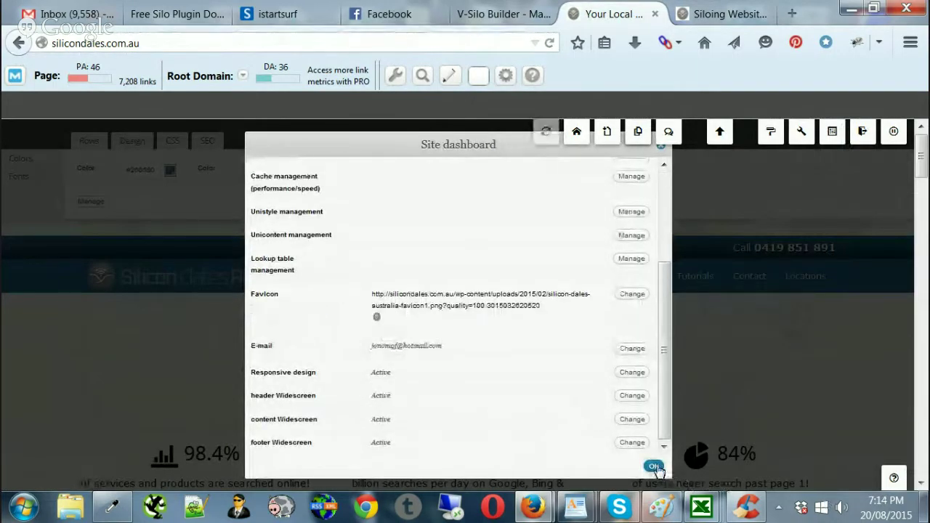
pyautogui.click(654, 467)
pyautogui.moveTo(825, 137)
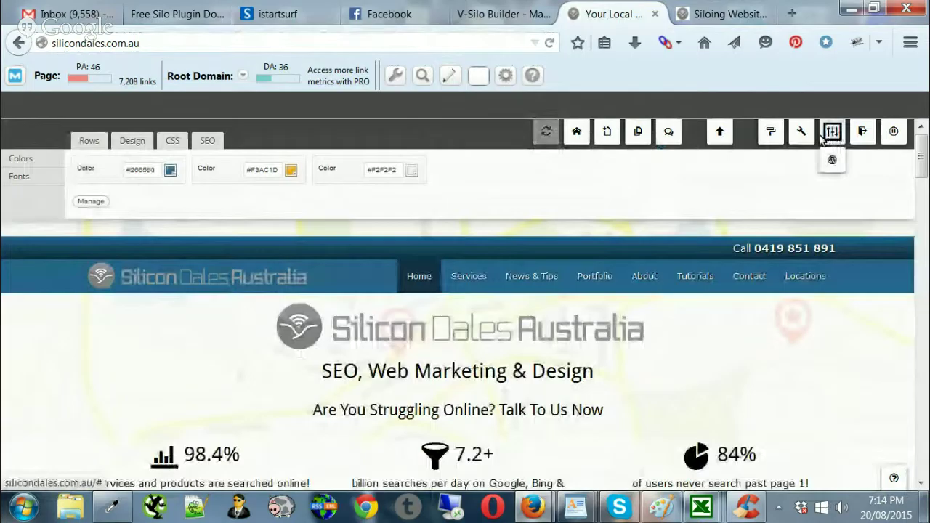
# Open the Homepage header template part, look it over, then return to the homepage
pyautogui.moveTo(638, 131)
pyautogui.click(638, 188)
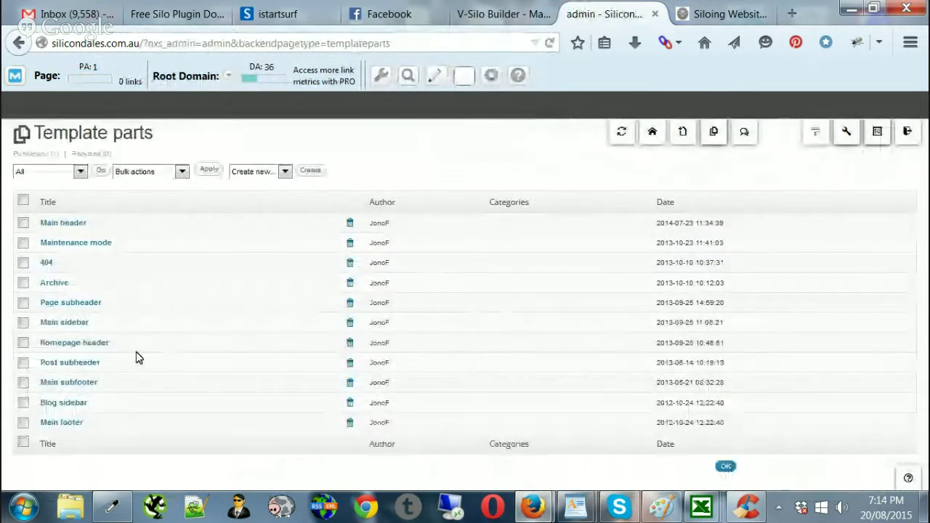
pyautogui.click(76, 343)
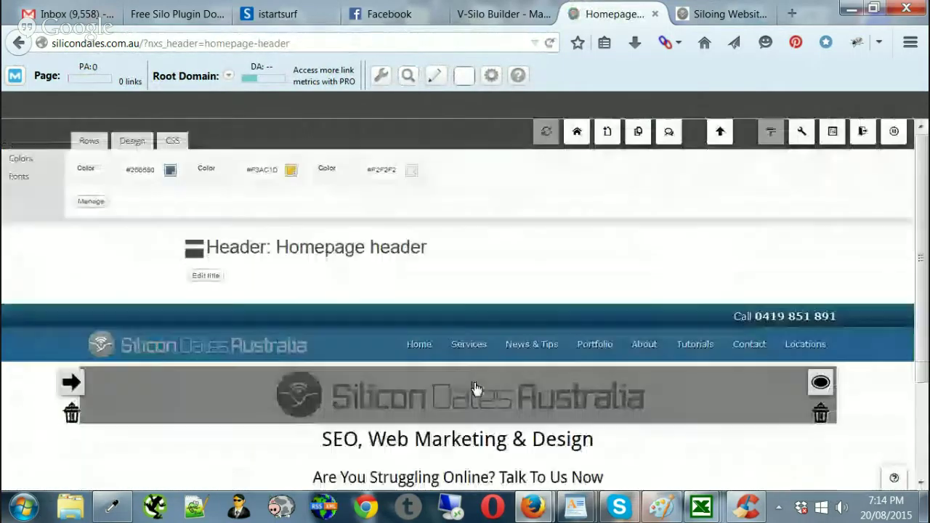
pyautogui.scroll(-3, 596, 374)
pyautogui.scroll(3, 600, 372)
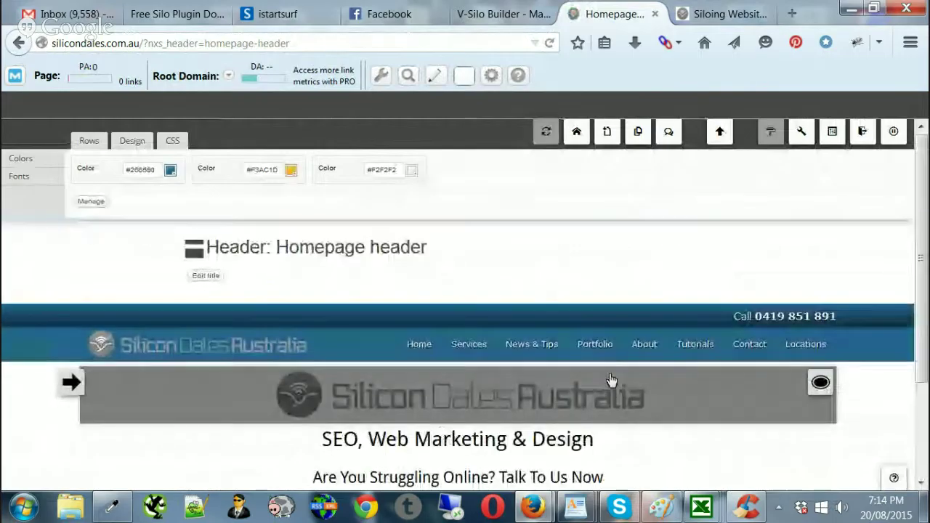
pyautogui.scroll(-3, 456, 256)
pyautogui.scroll(3, 459, 229)
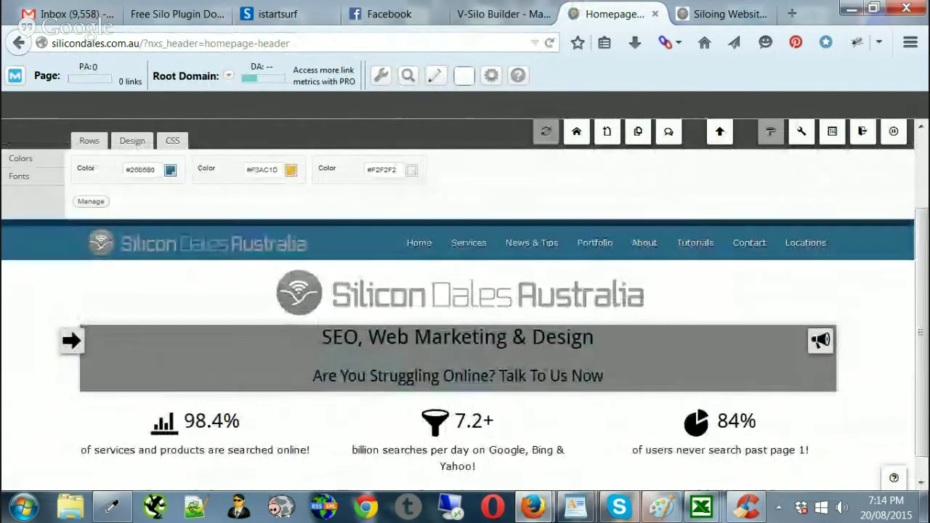
pyautogui.scroll(-3, 609, 384)
pyautogui.scroll(1, 609, 384)
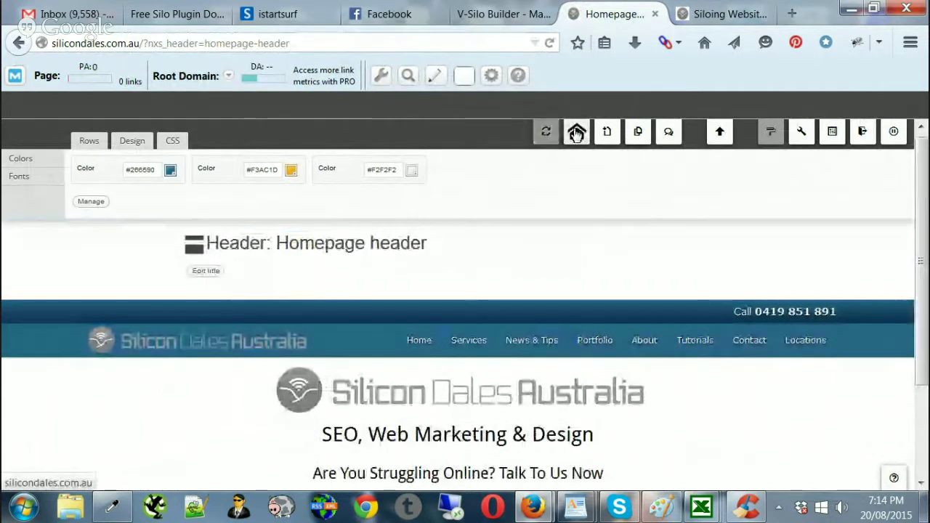
pyautogui.click(577, 132)
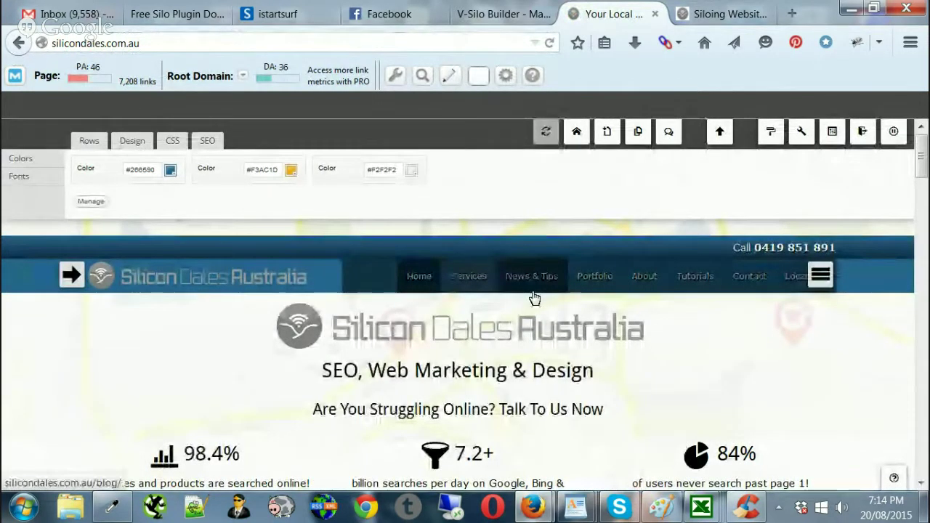
# Open the site's main navigation menu for editing and start adding a new item
pyautogui.moveTo(819, 280)
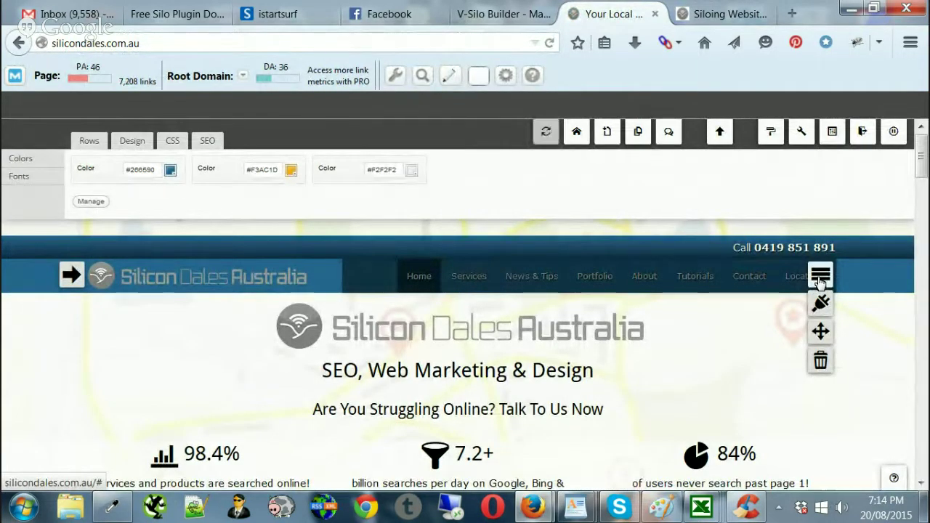
pyautogui.click(820, 278)
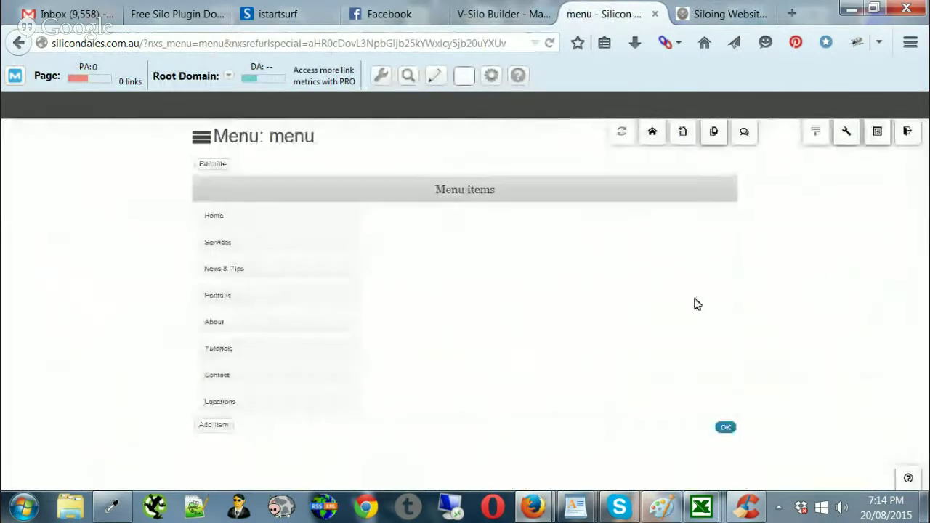
pyautogui.click(213, 427)
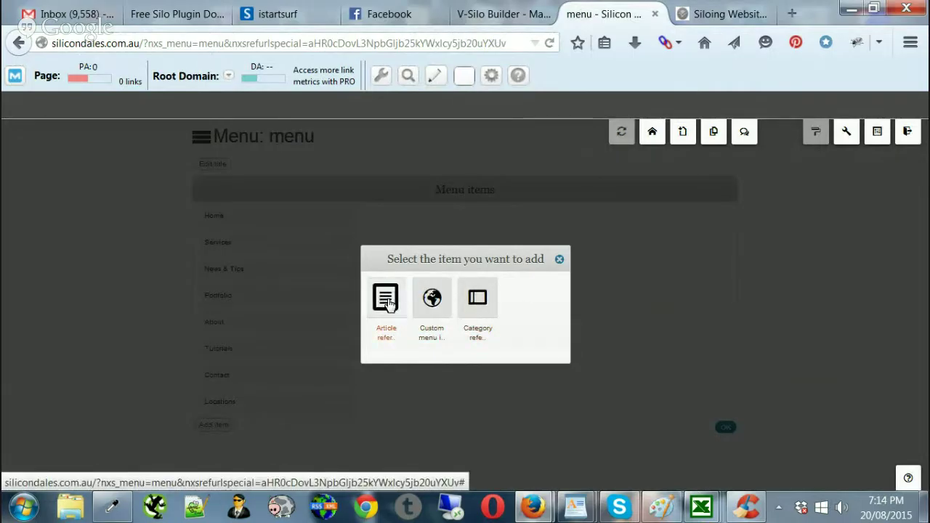
# Add an article menu item titled Silos, linked to the Siloing Websites page, and save the menu
pyautogui.click(387, 299)
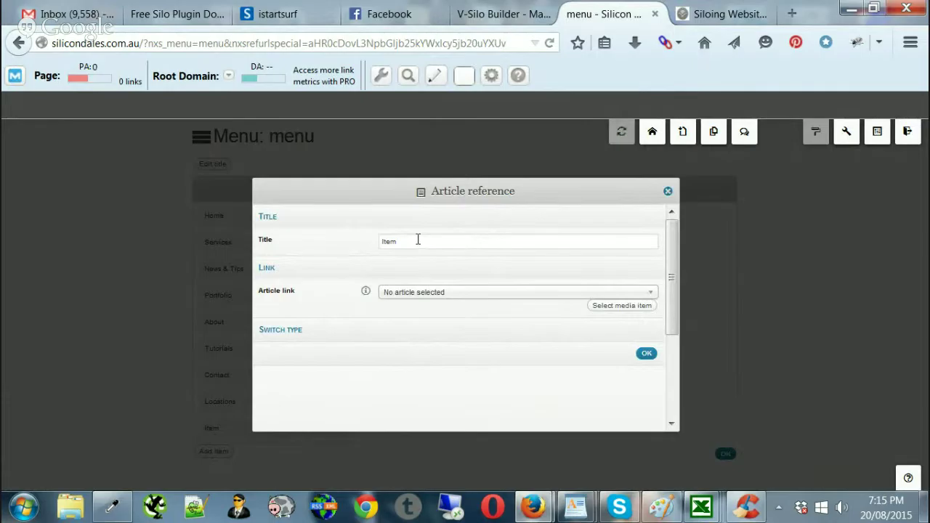
pyautogui.write('Silos')
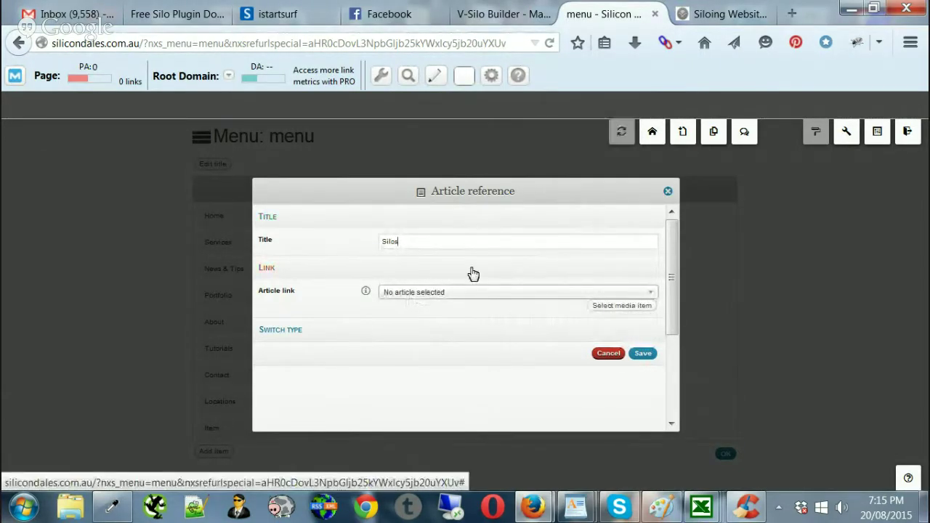
pyautogui.click(442, 293)
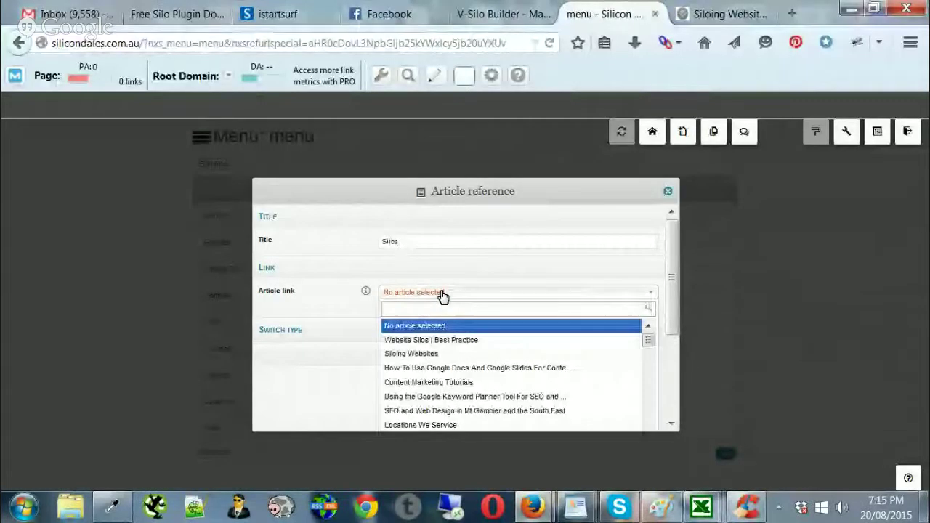
pyautogui.click(427, 340)
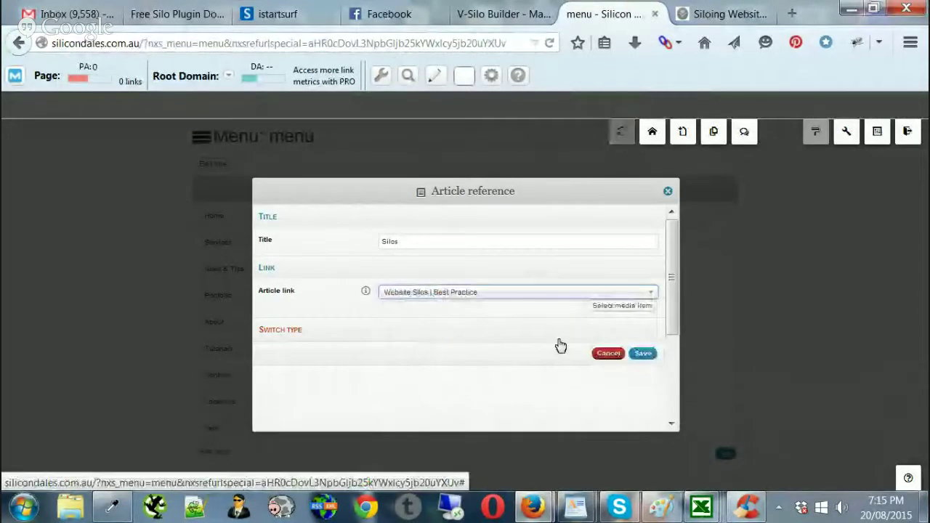
pyautogui.click(476, 294)
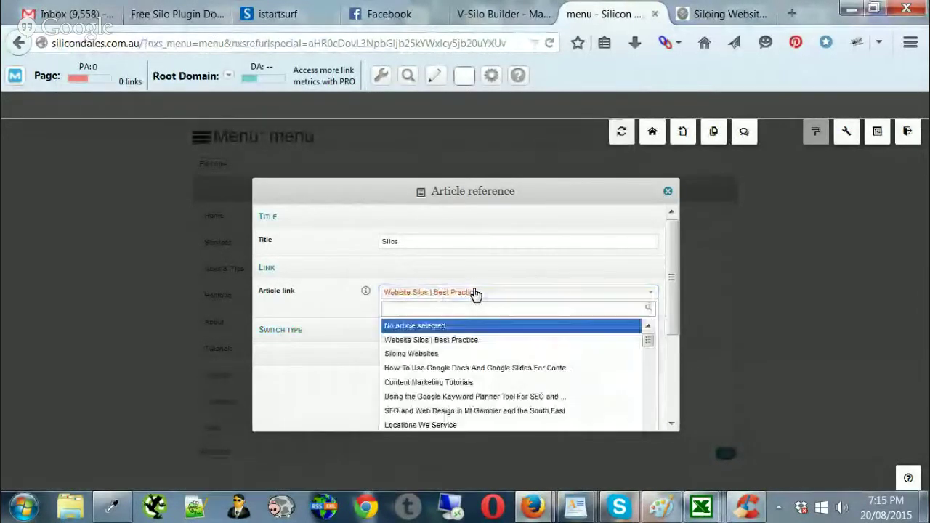
pyautogui.click(428, 356)
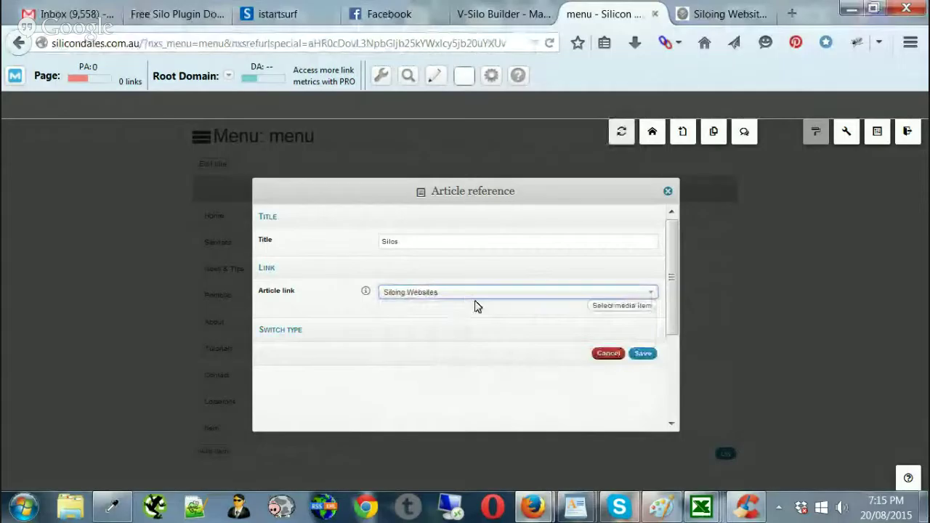
pyautogui.click(643, 354)
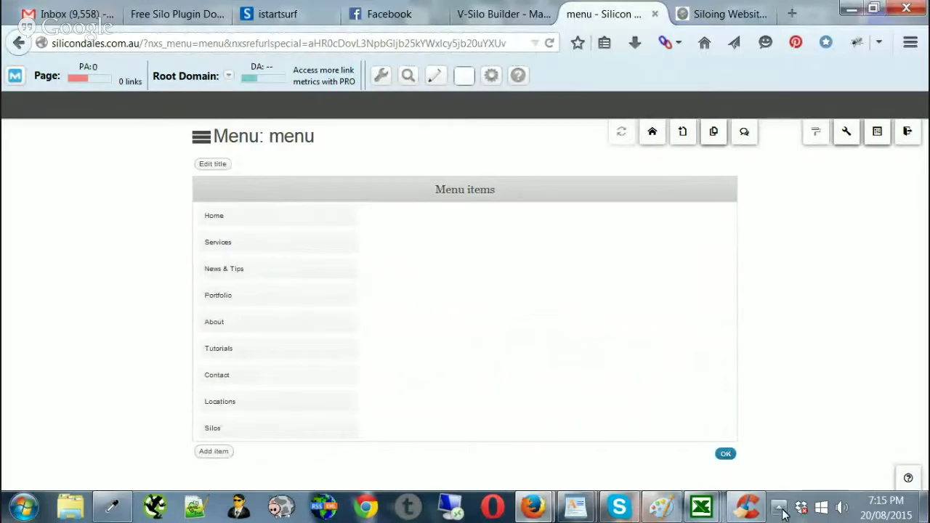
pyautogui.click(725, 455)
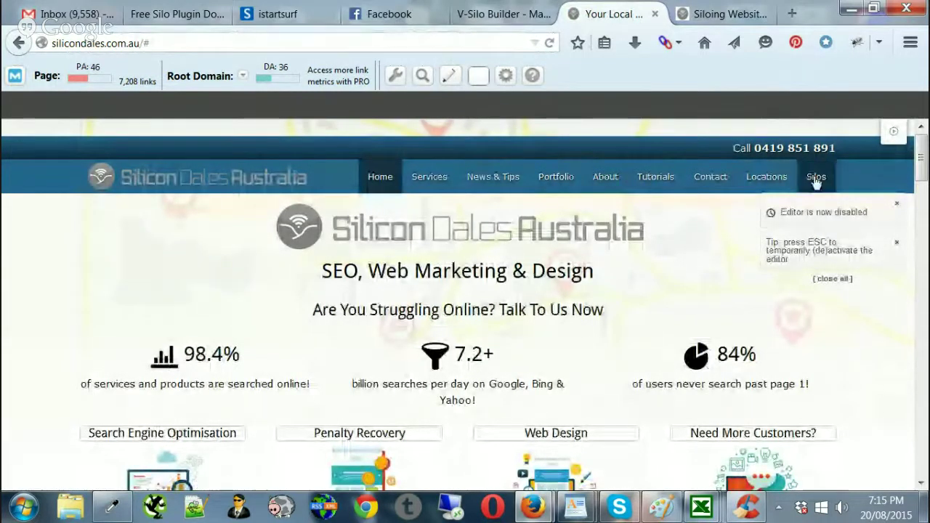
# Follow the new Silos menu link, return Home, then load the Siloing Websites page via Silos again
pyautogui.click(816, 178)
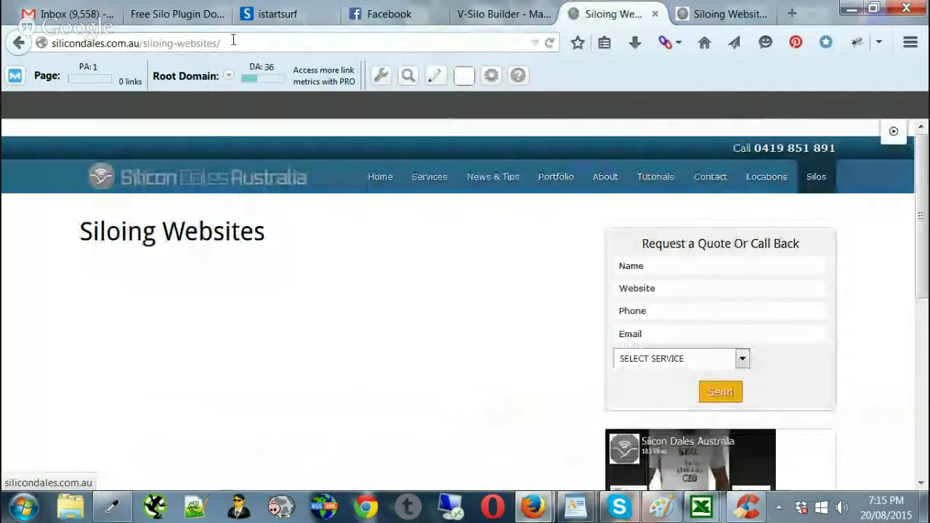
pyautogui.click(377, 182)
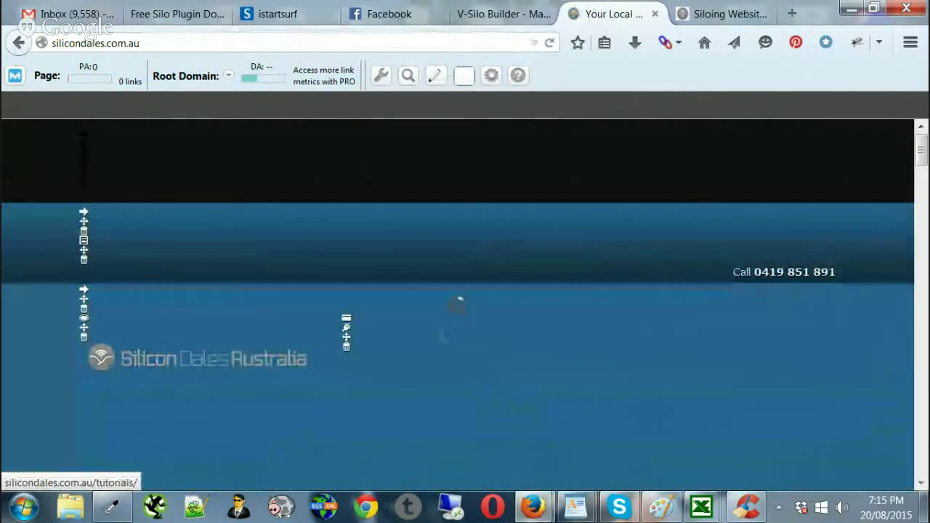
pyautogui.scroll(-4, 569, 355)
pyautogui.scroll(2, 569, 356)
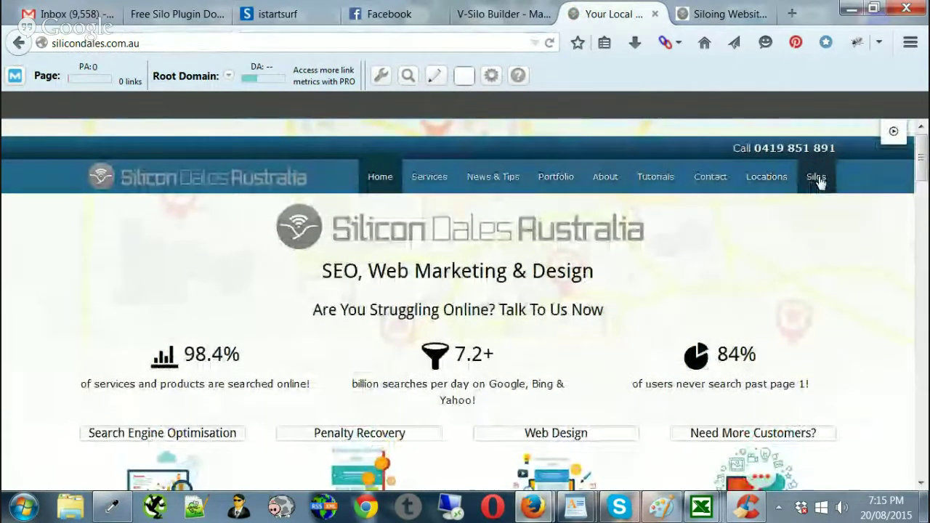
pyautogui.click(818, 179)
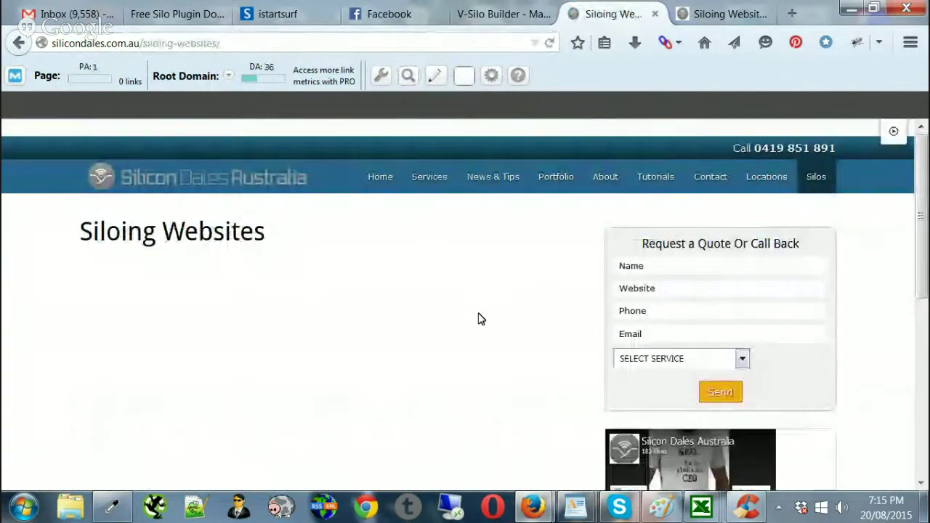
pyautogui.scroll(-1, 478, 318)
pyautogui.scroll(1, 407, 297)
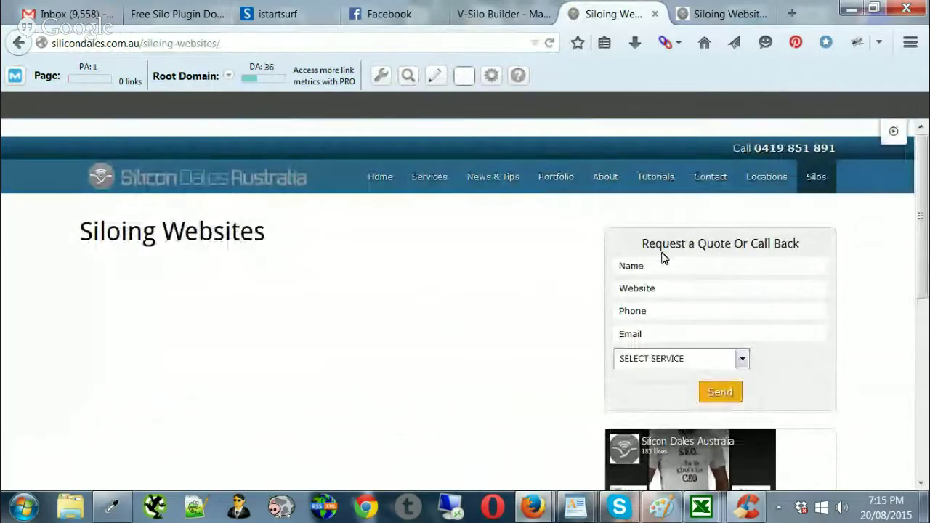
pyautogui.scroll(-1, 290, 297)
pyautogui.scroll(1, 218, 262)
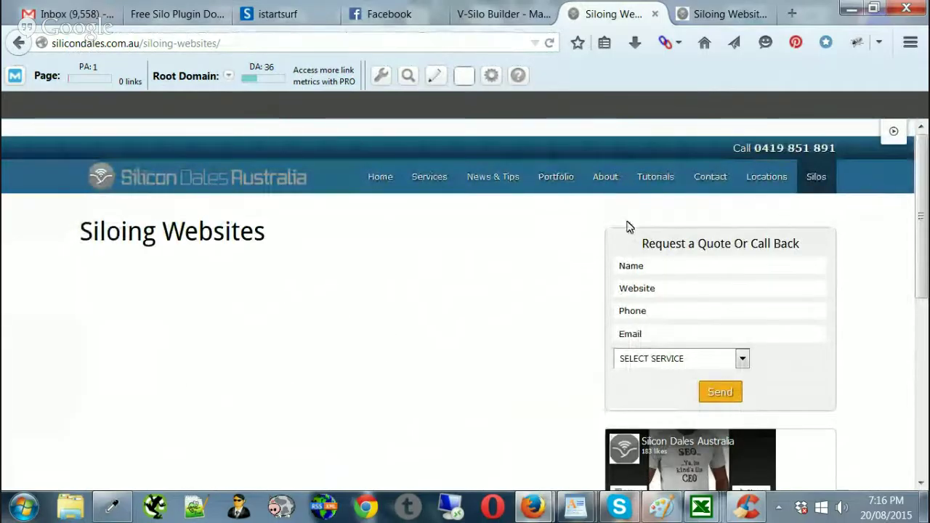
pyautogui.scroll(-5, 148, 315)
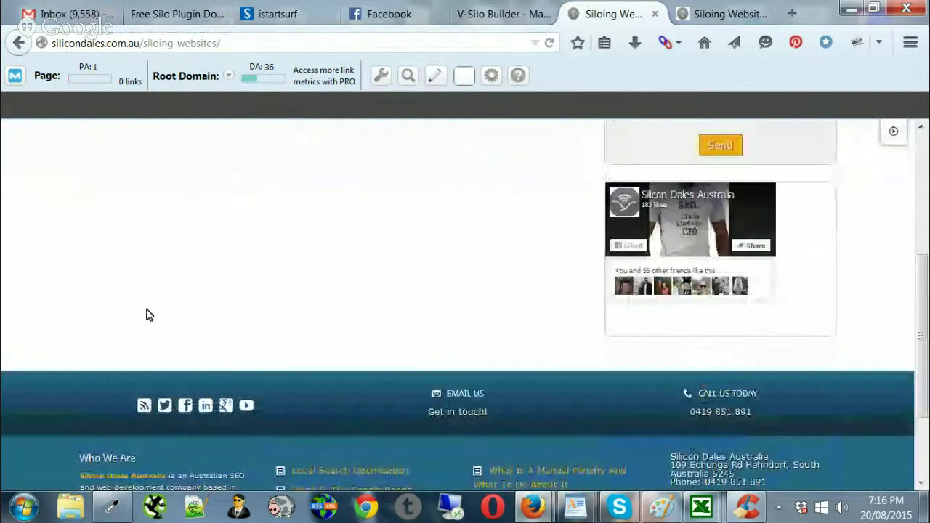
pyautogui.scroll(5, 152, 312)
# Switch the front-end editor back on and scroll through the Siloing Websites page
pyautogui.click(893, 131)
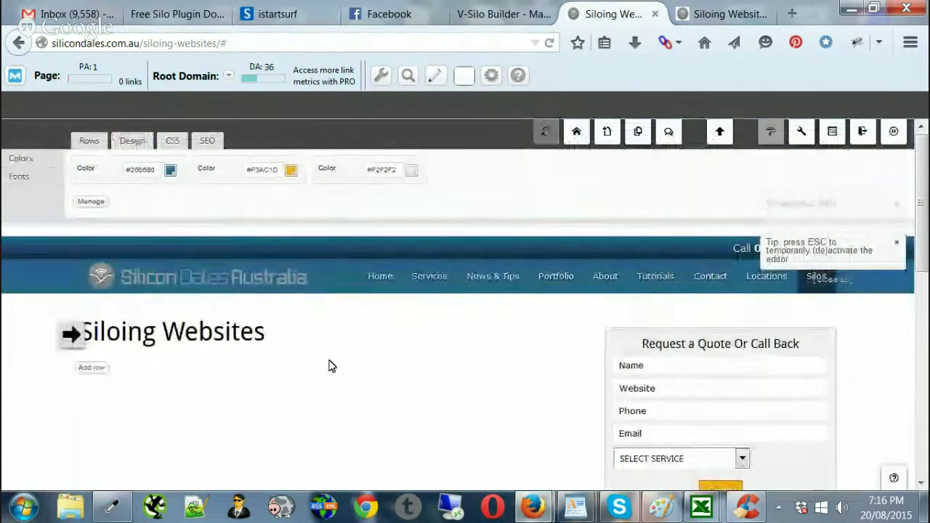
pyautogui.scroll(-5, 410, 344)
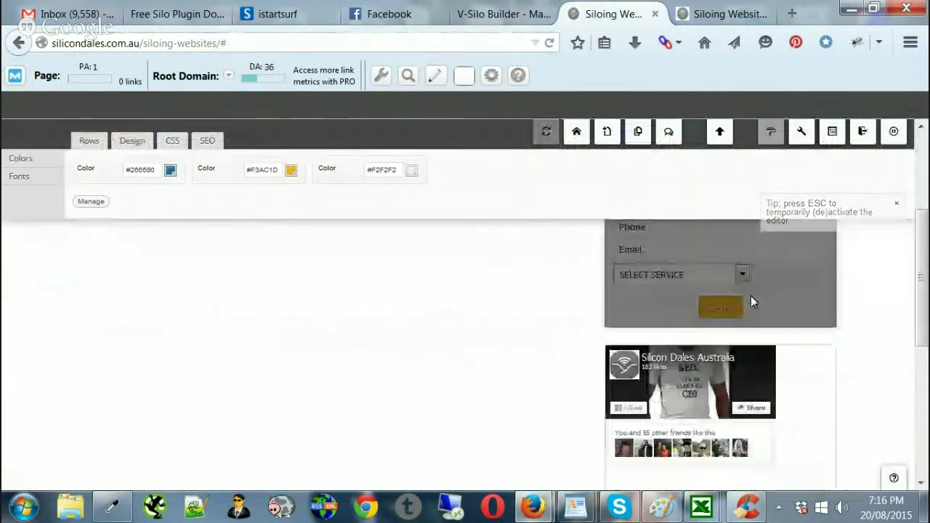
pyautogui.scroll(4, 779, 346)
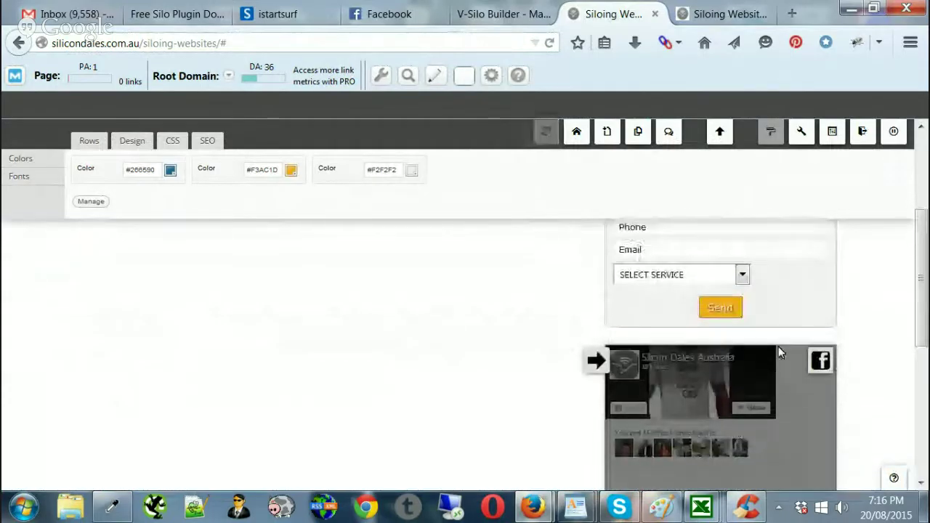
pyautogui.scroll(-3, 778, 349)
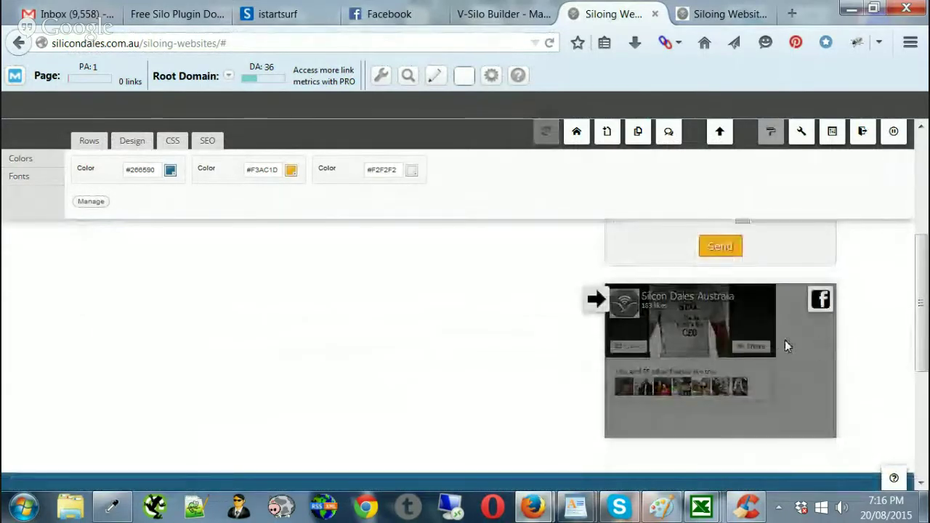
pyautogui.scroll(2, 783, 345)
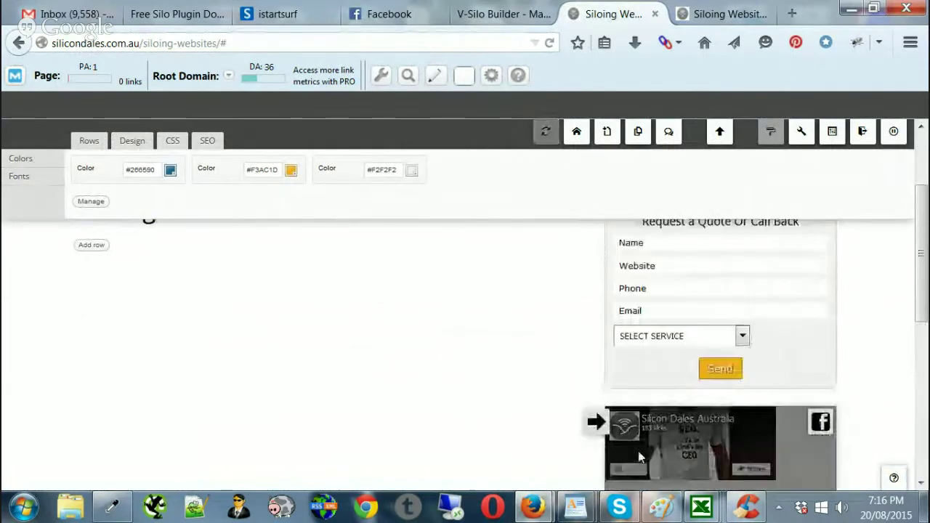
pyautogui.scroll(-3, 473, 395)
pyautogui.scroll(5, 333, 361)
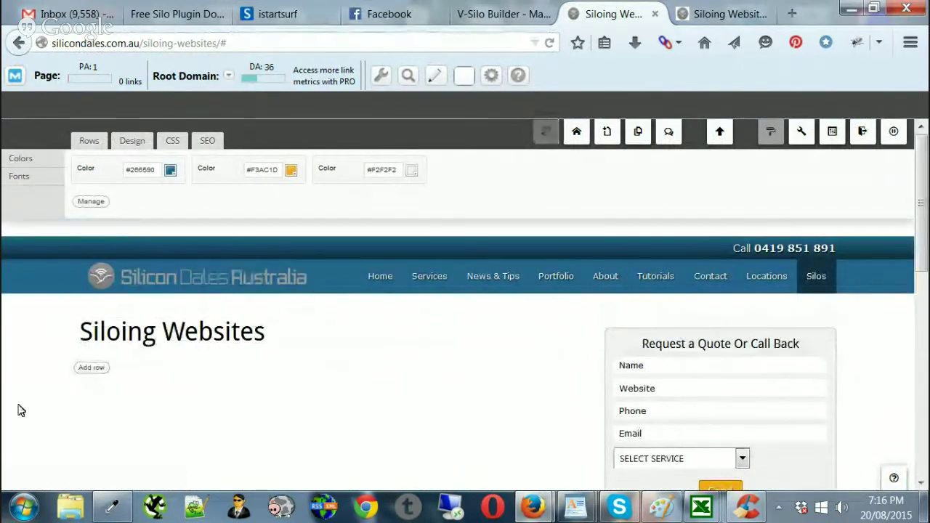
pyautogui.scroll(-2, 246, 404)
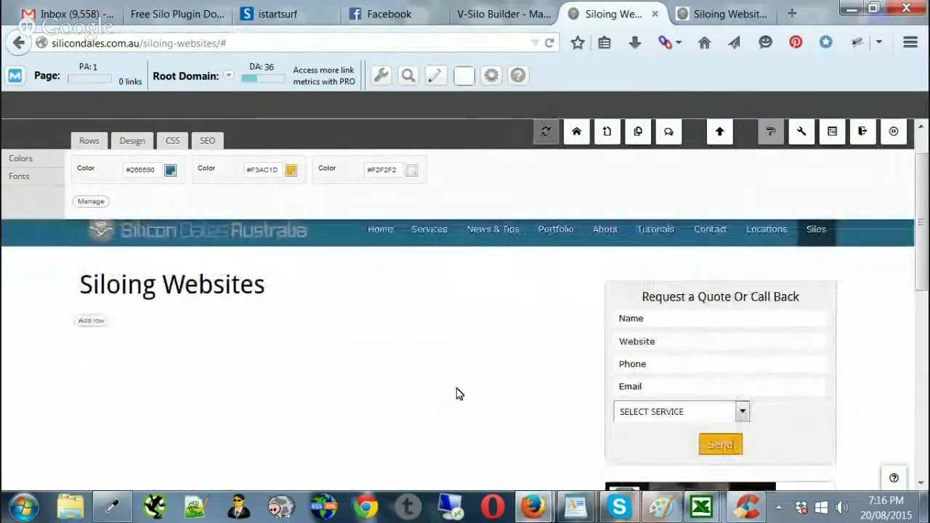
pyautogui.scroll(2, 457, 395)
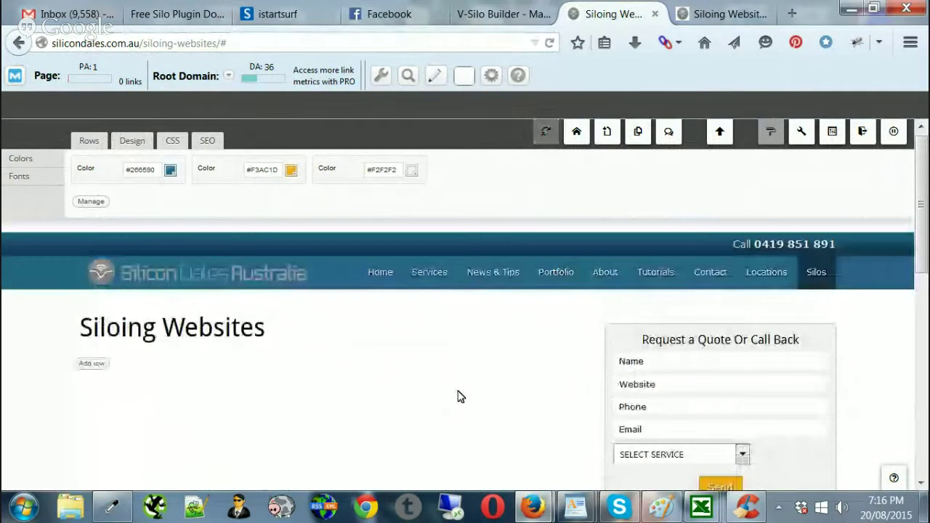
pyautogui.scroll(-2, 461, 396)
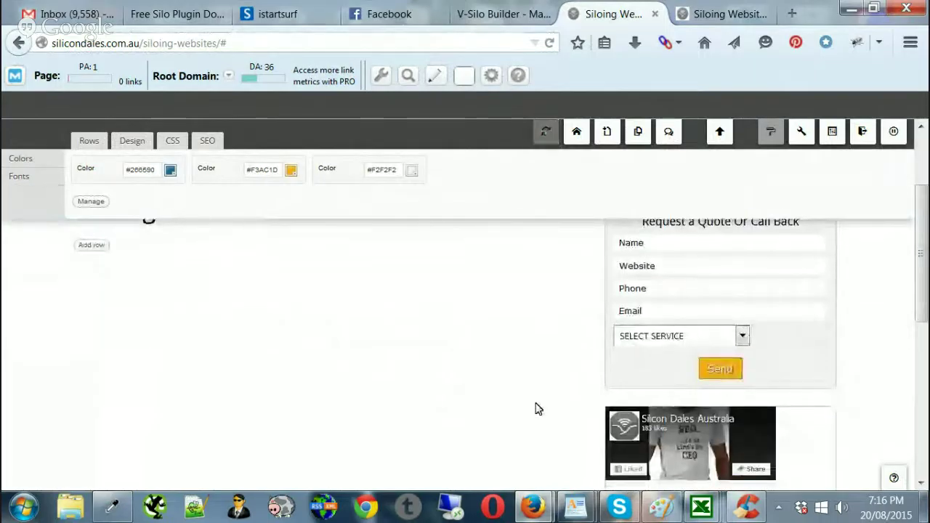
pyautogui.scroll(2, 449, 415)
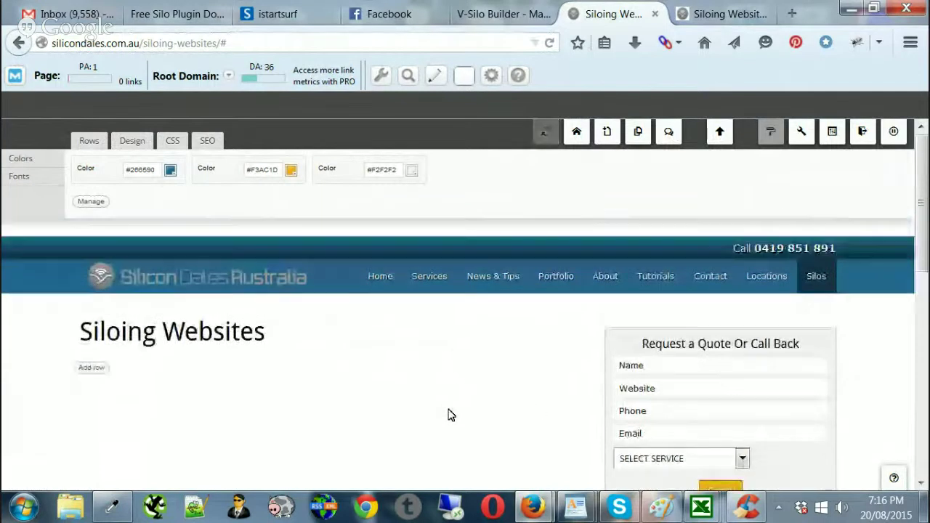
pyautogui.scroll(-3, 426, 419)
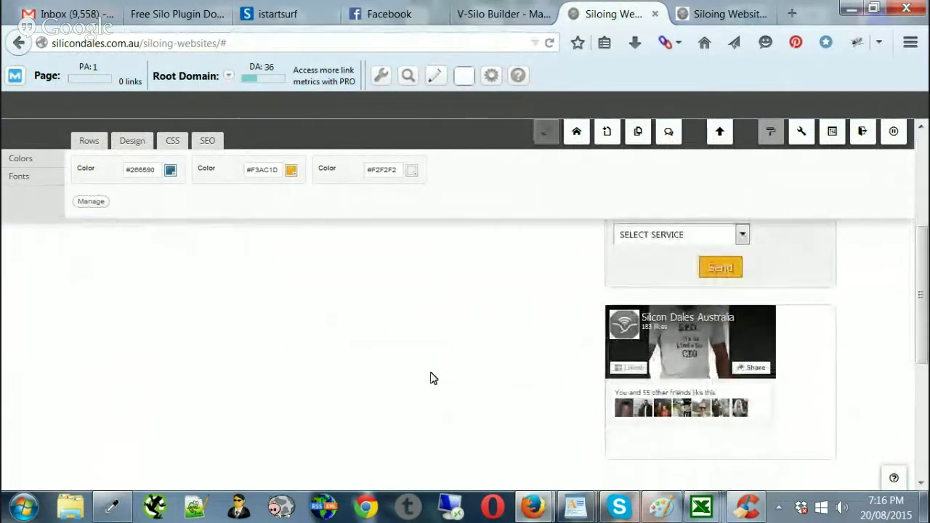
pyautogui.scroll(4, 222, 320)
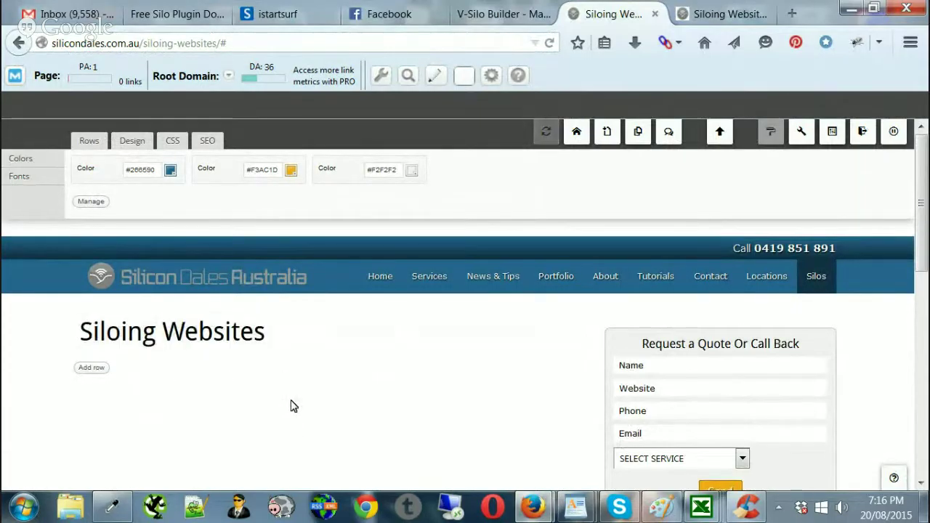
pyautogui.scroll(-5, 540, 396)
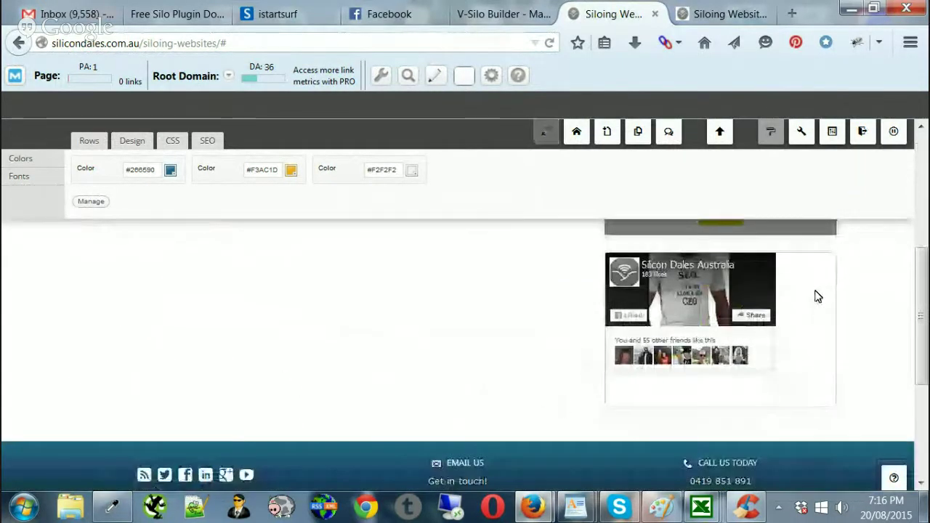
pyautogui.scroll(-1, 762, 378)
pyautogui.scroll(1, 820, 394)
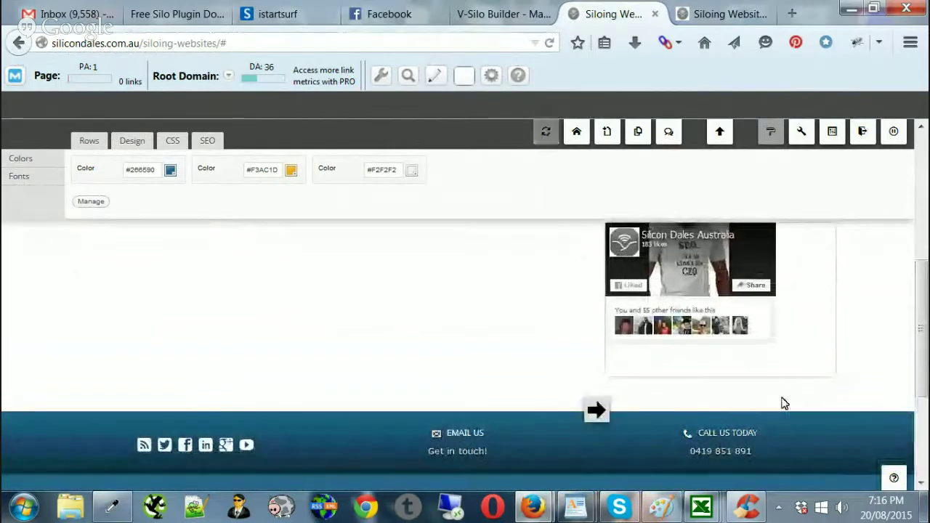
pyautogui.scroll(4, 676, 373)
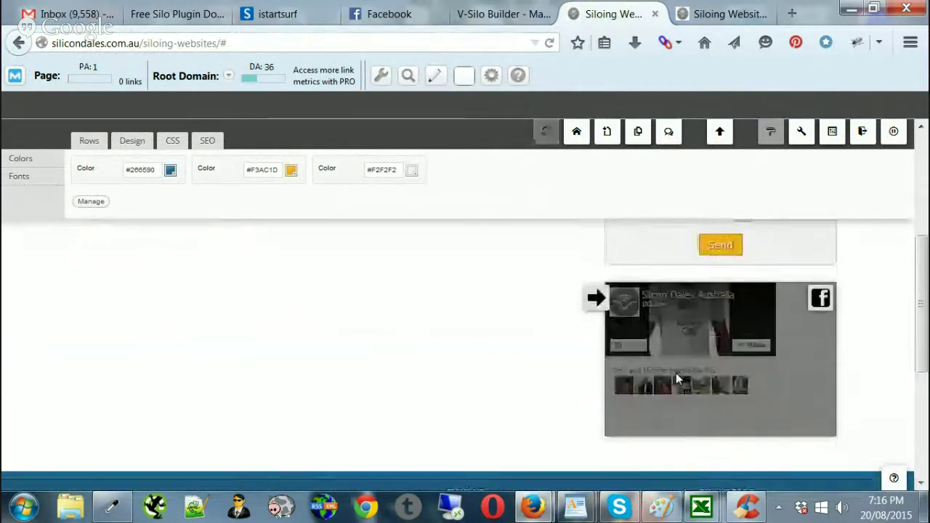
pyautogui.scroll(1, 133, 366)
pyautogui.scroll(-2, 426, 388)
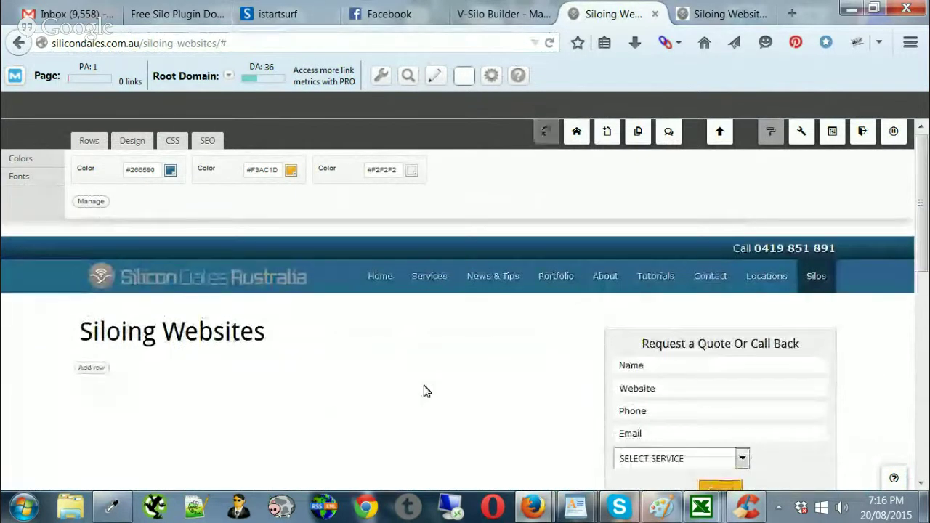
pyautogui.scroll(-2, 447, 384)
pyautogui.scroll(3, 438, 382)
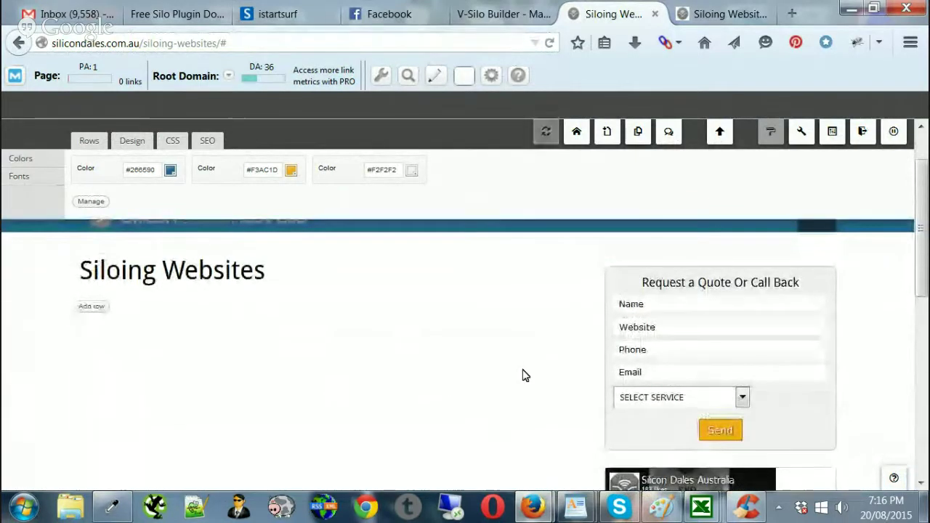
pyautogui.scroll(-2, 407, 374)
pyautogui.scroll(2, 145, 327)
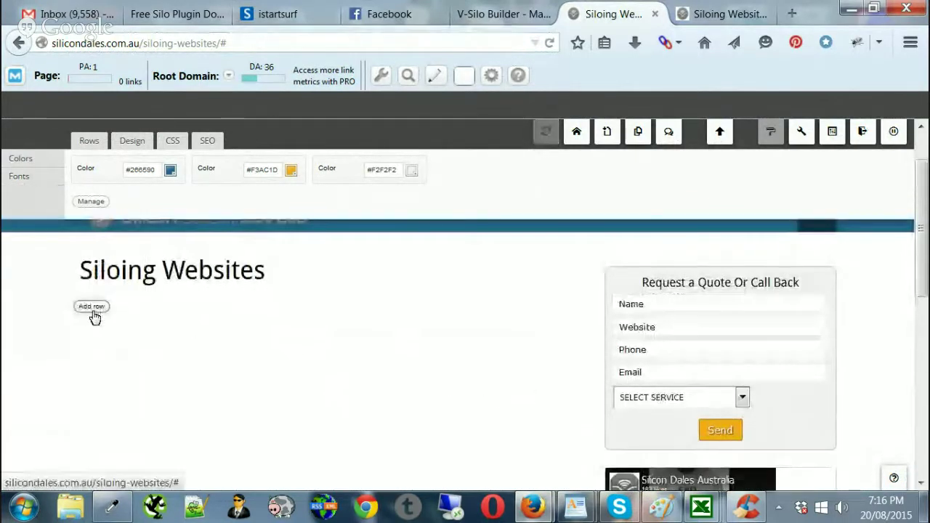
# Insert a new single-column full-width row beneath the Siloing Websites heading
pyautogui.click(92, 307)
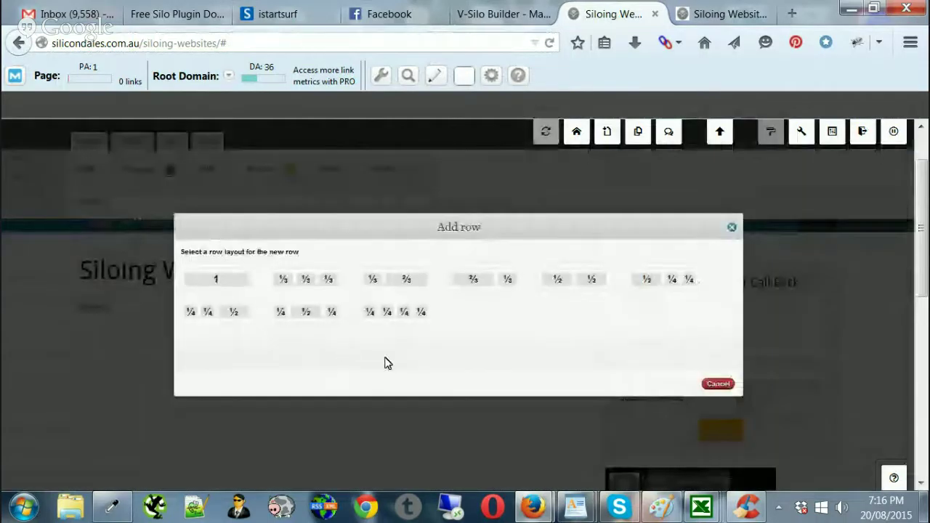
pyautogui.click(233, 285)
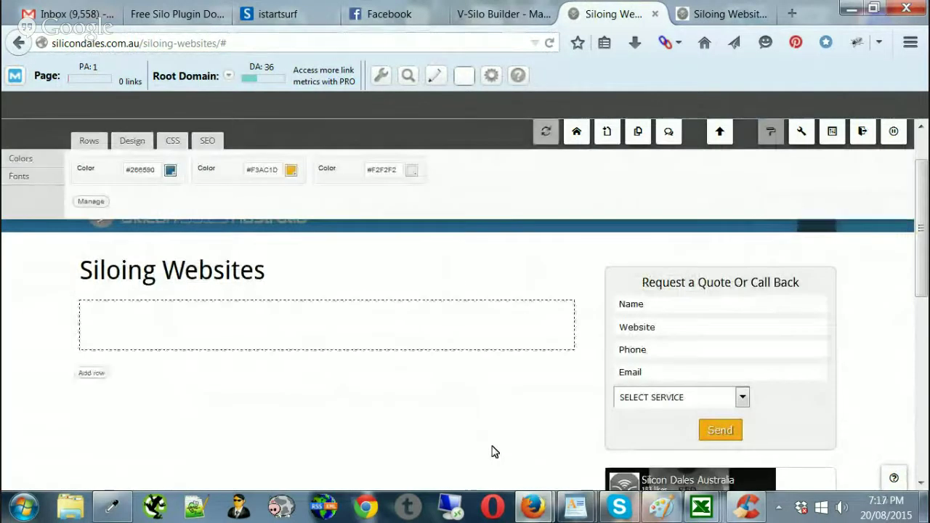
pyautogui.moveTo(492, 312)
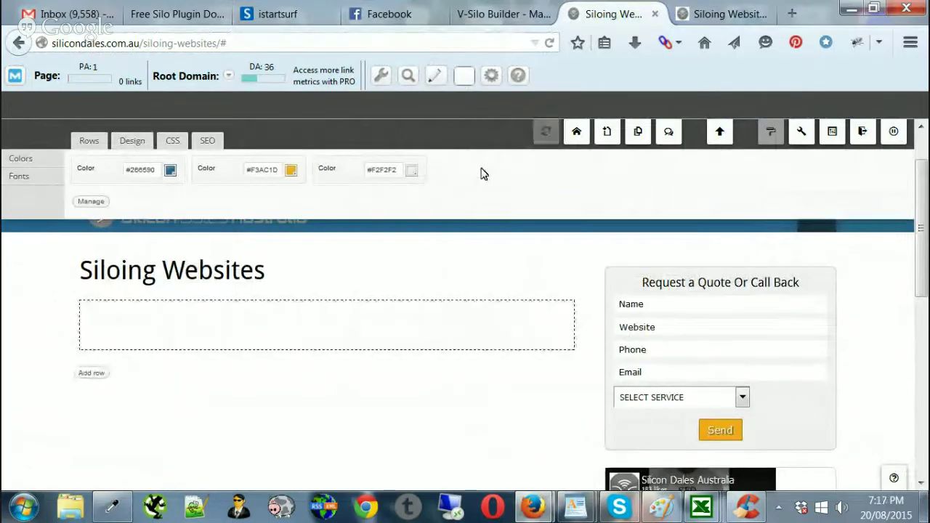
# Inspect the DWS Advanced Silo widget in Widget Area 2, then add a widget to the Siloing Websites row
pyautogui.click(509, 16)
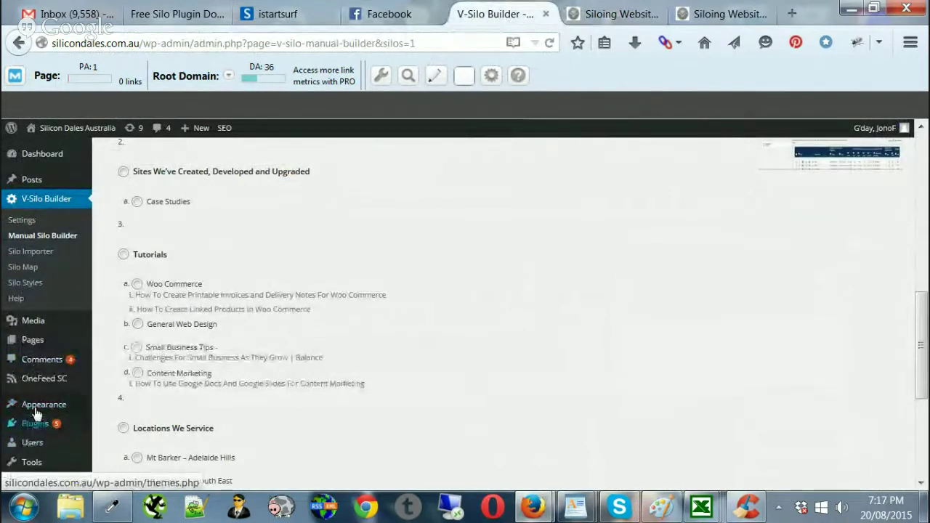
pyautogui.click(131, 430)
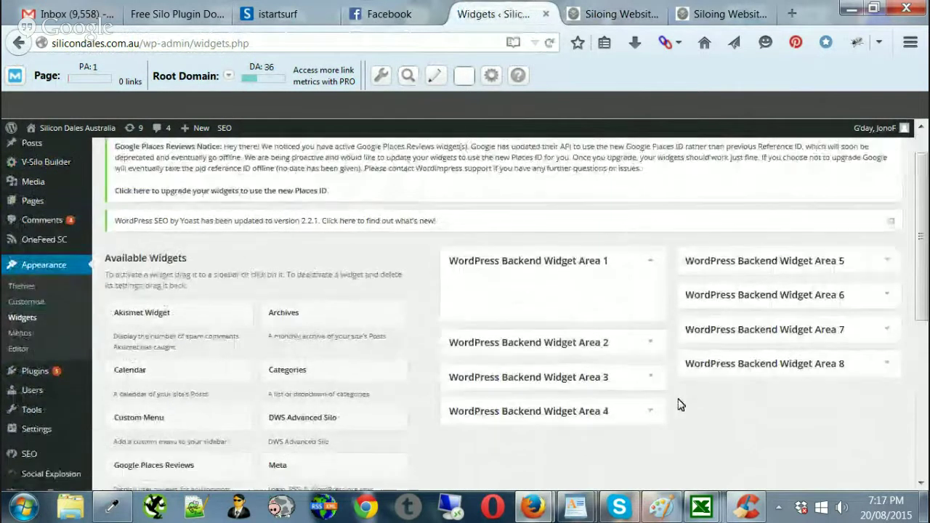
pyautogui.scroll(-4, 669, 363)
pyautogui.scroll(-2, 642, 258)
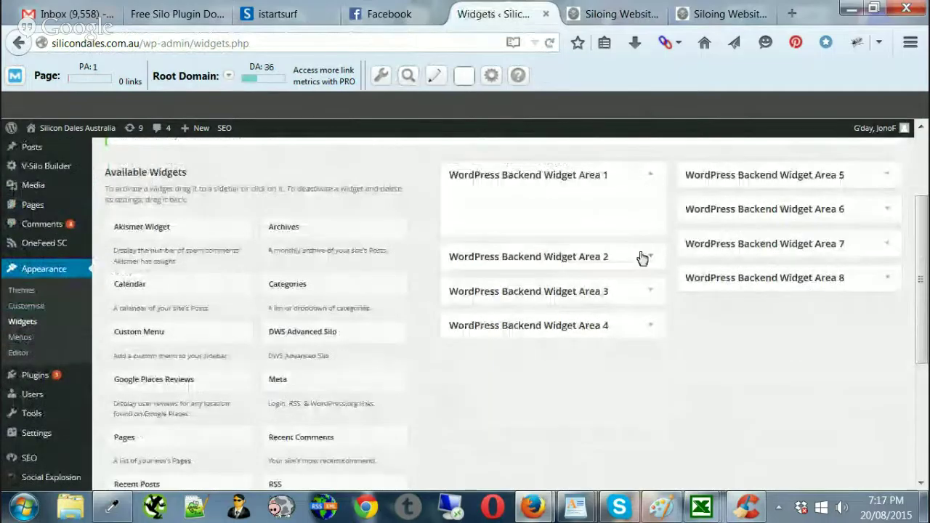
pyautogui.click(642, 258)
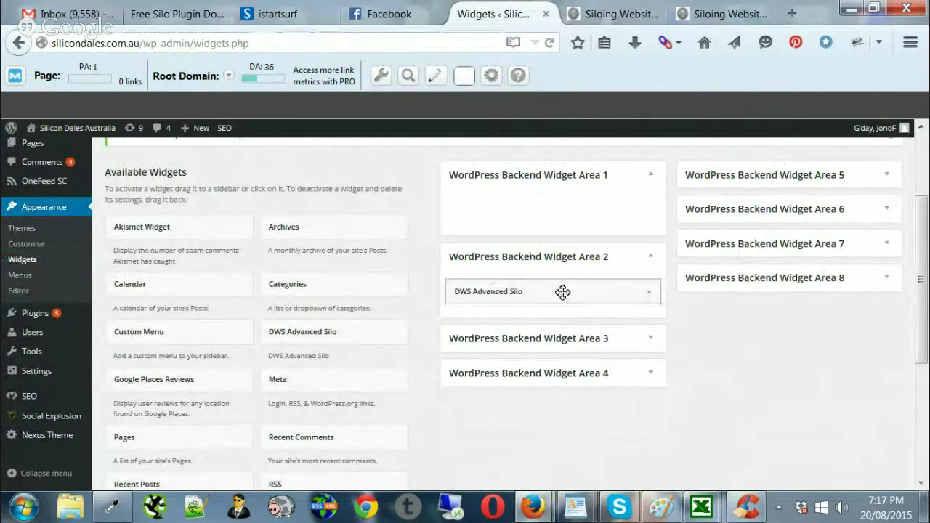
pyautogui.click(648, 294)
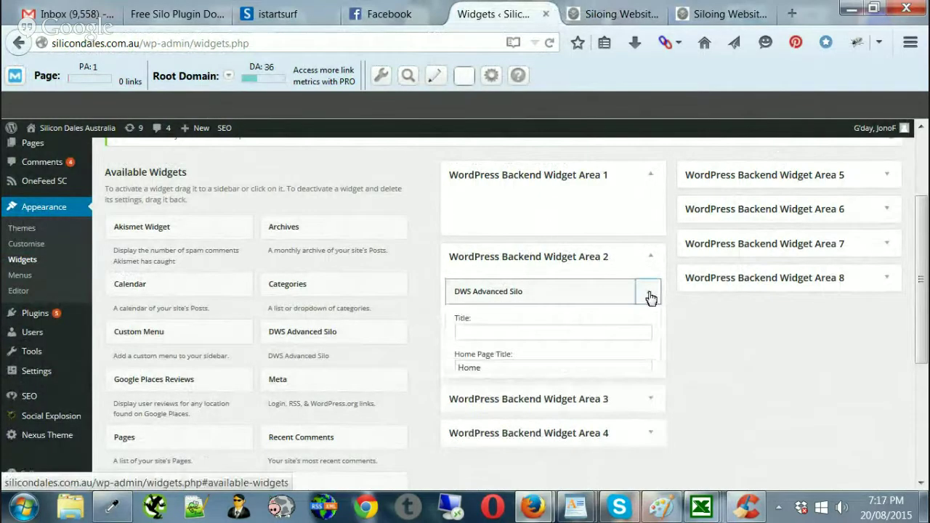
pyautogui.click(650, 295)
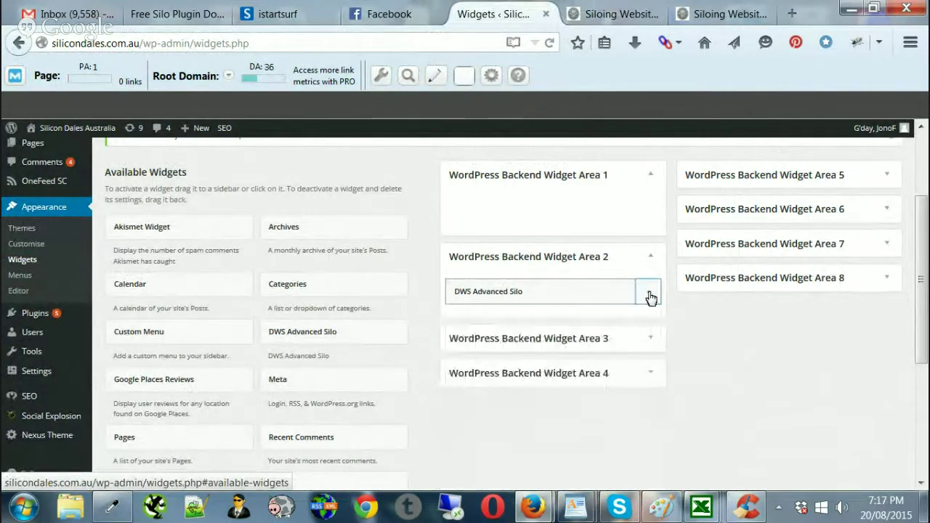
pyautogui.click(614, 14)
pyautogui.click(558, 319)
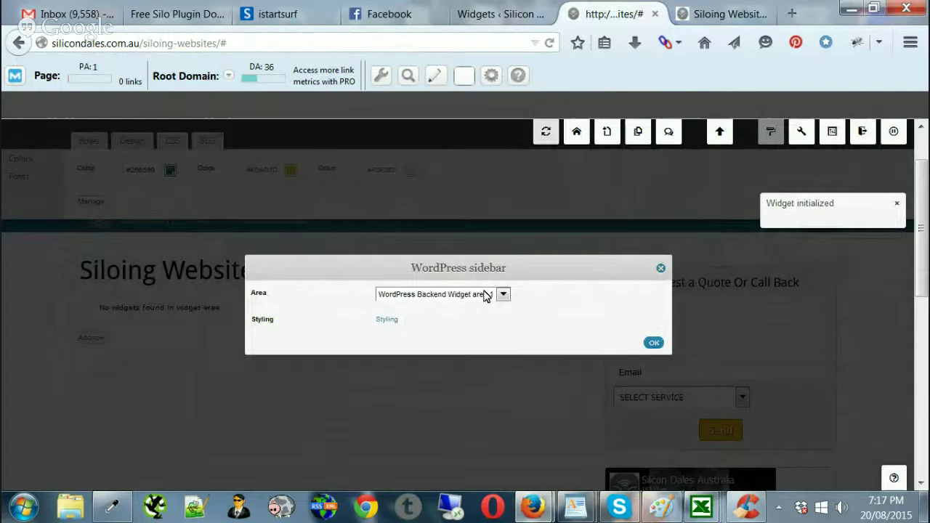
# Set the sidebar widget's area to WordPress Backend Widget area 2, save, and reload the page
pyautogui.click(485, 296)
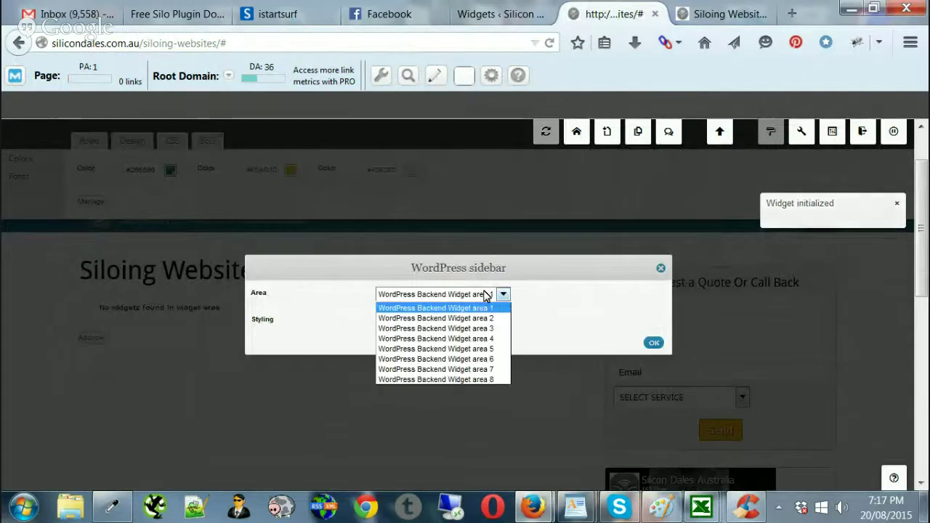
pyautogui.click(420, 319)
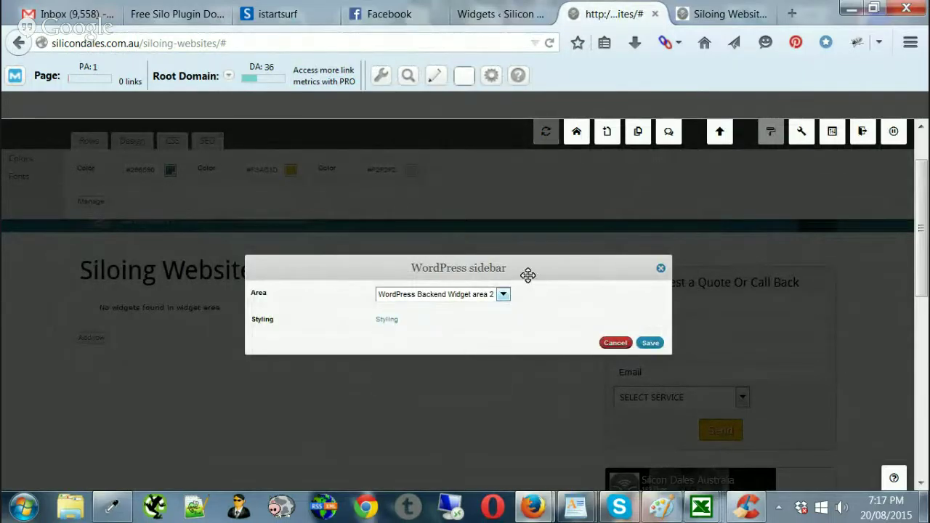
pyautogui.click(652, 343)
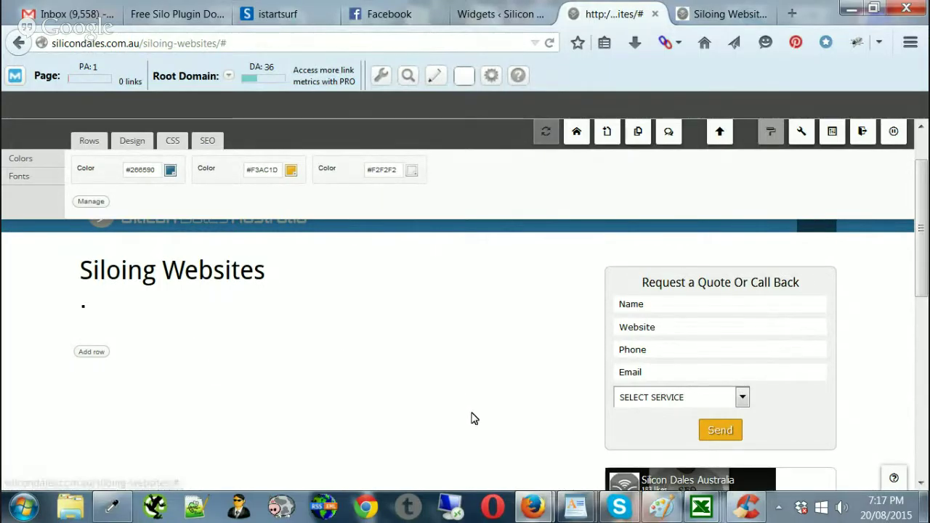
pyautogui.click(550, 45)
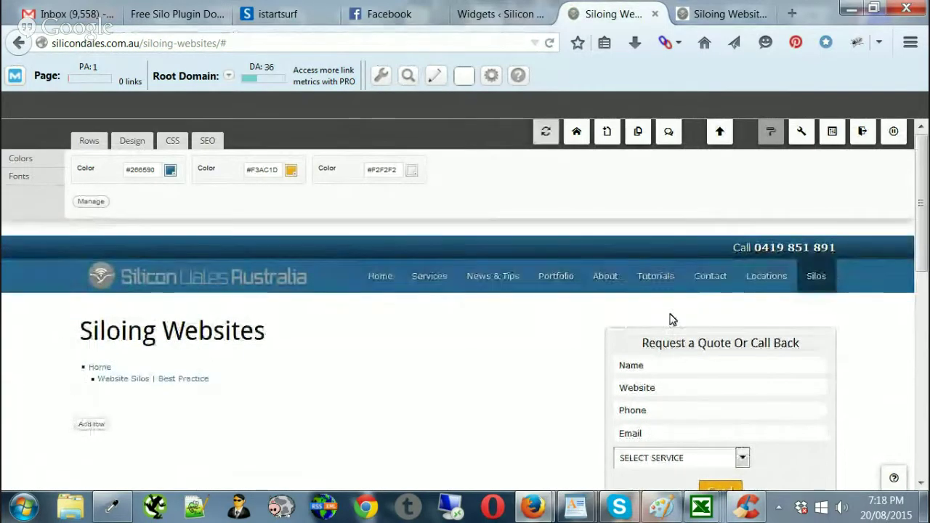
# Go from the home page through Silos to the Website Silos | Best Practice page and re-enable editing
pyautogui.click(428, 276)
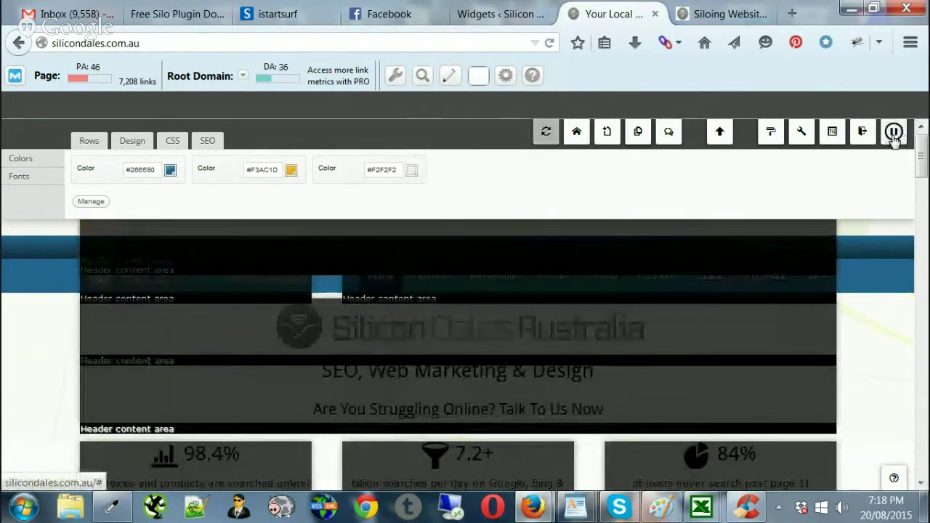
pyautogui.click(894, 131)
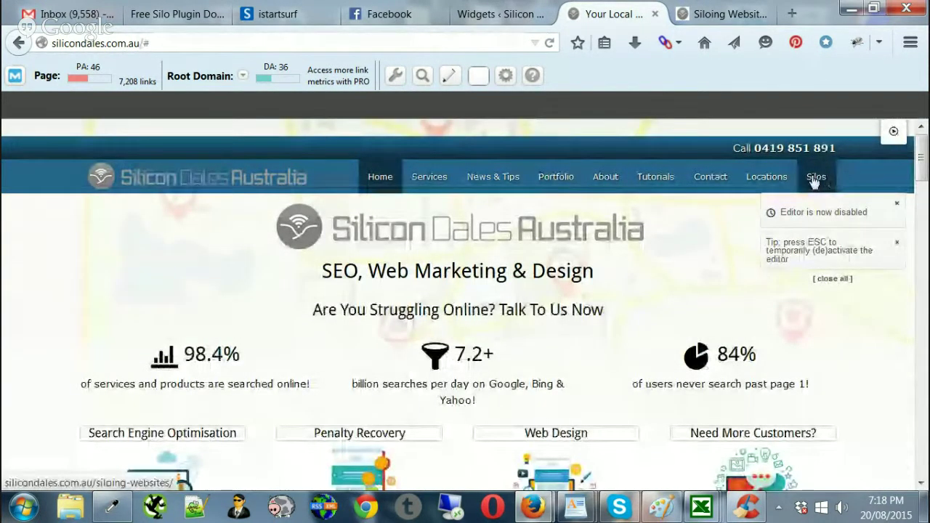
pyautogui.click(815, 180)
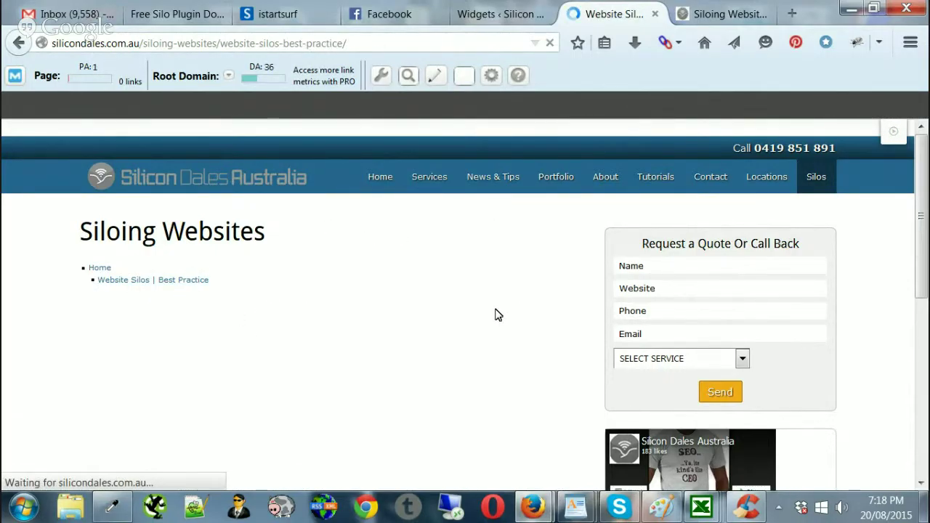
pyautogui.scroll(-3, 384, 334)
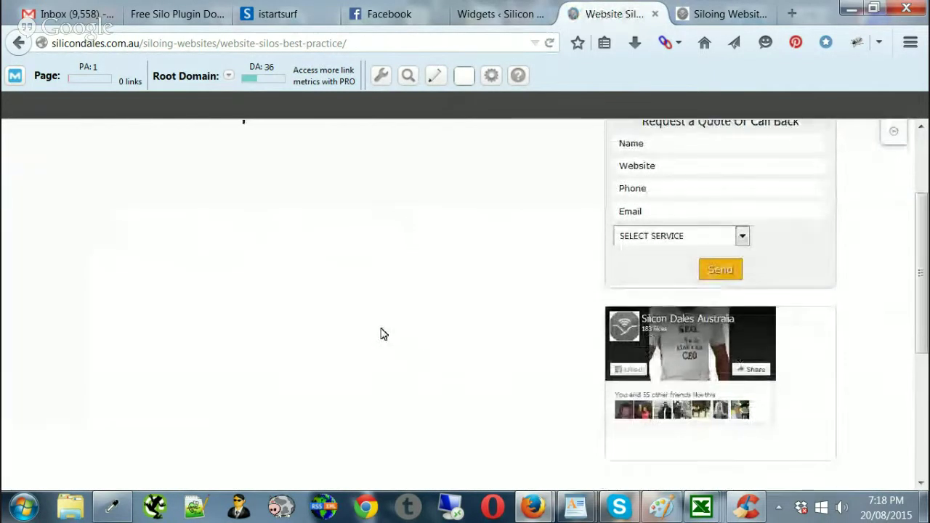
pyautogui.scroll(3, 534, 349)
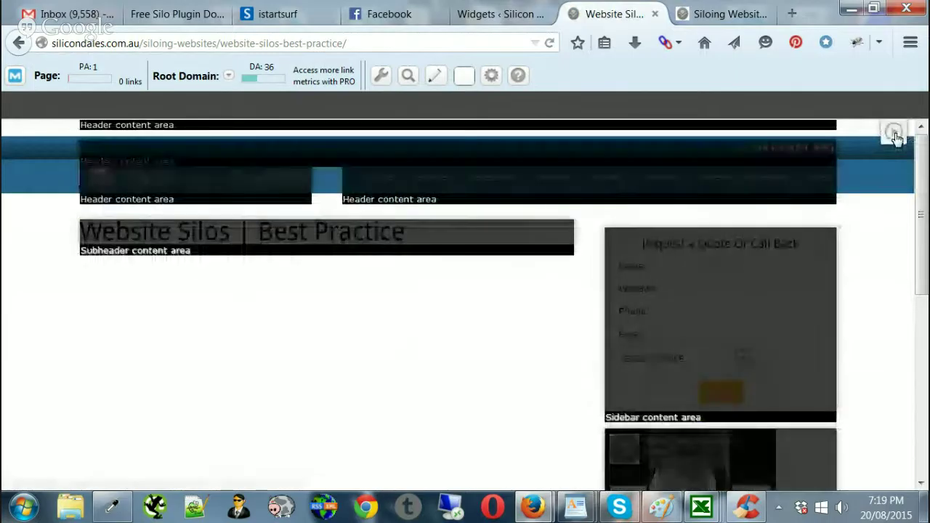
pyautogui.click(894, 131)
# Add a one-column row holding a WordPress sidebar widget set to WordPress Backend Widget area 2
pyautogui.click(89, 368)
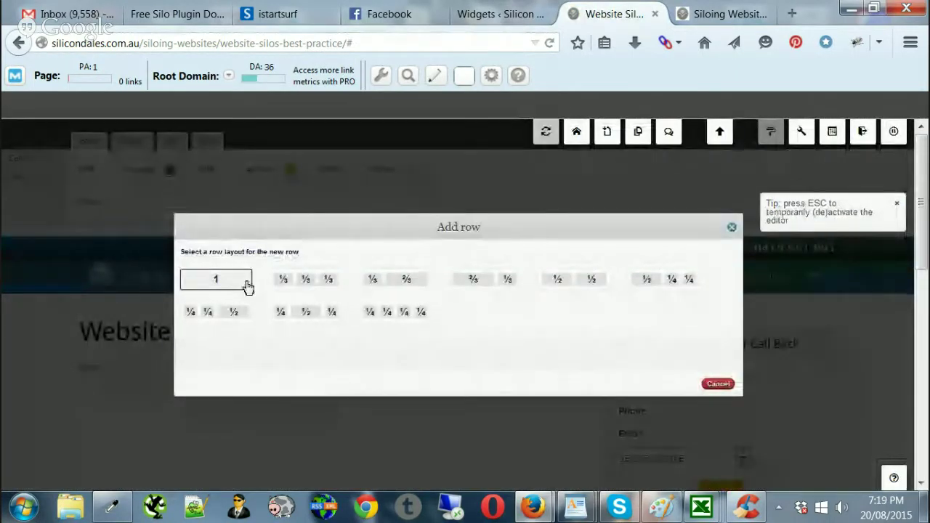
pyautogui.click(247, 286)
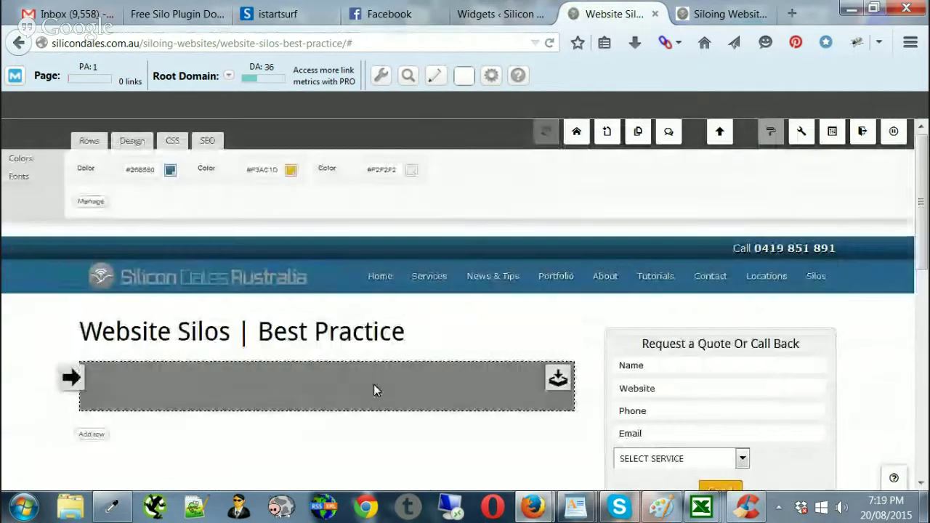
pyautogui.click(557, 378)
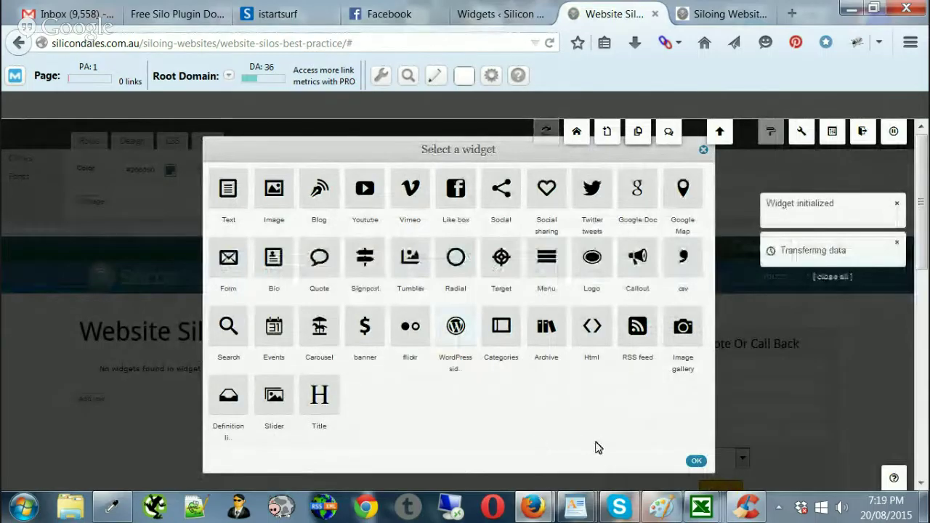
pyautogui.click(455, 325)
pyautogui.click(421, 295)
pyautogui.click(457, 316)
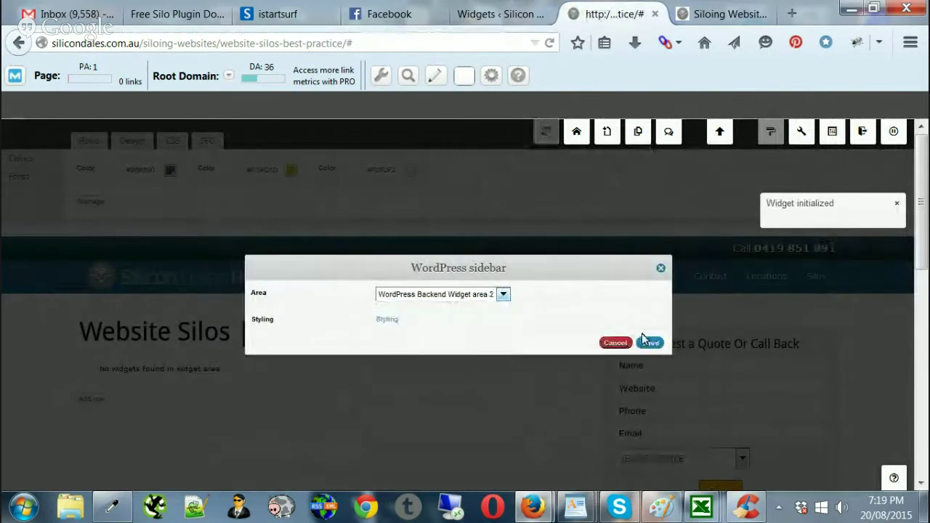
pyautogui.click(515, 416)
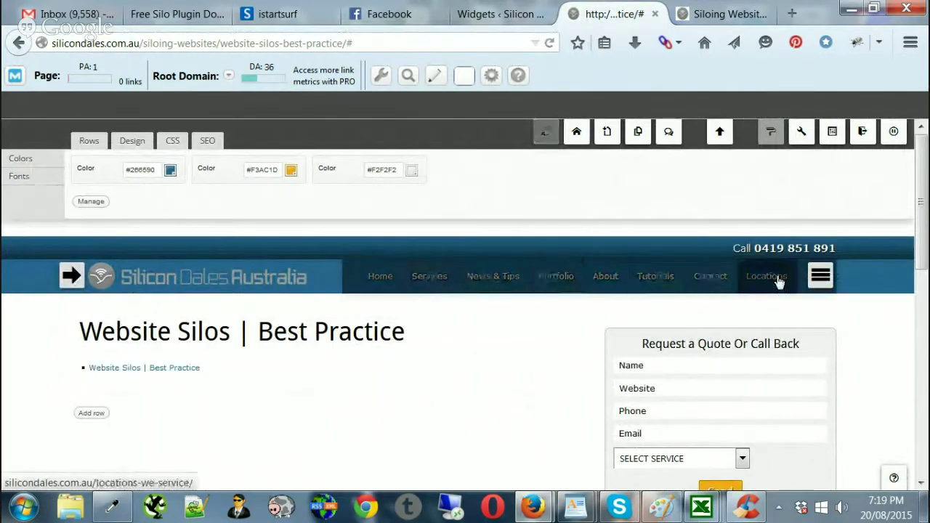
pyautogui.scroll(-3, 409, 386)
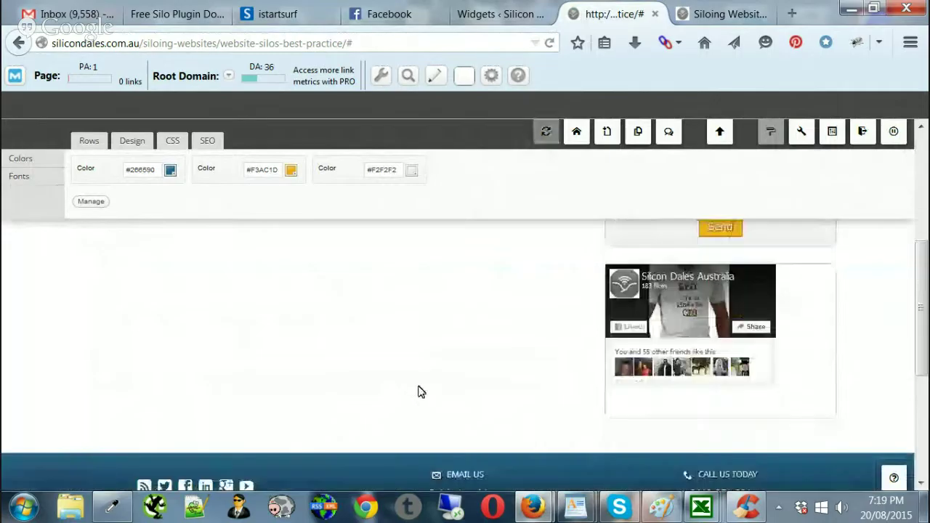
pyautogui.scroll(-2, 418, 391)
pyautogui.scroll(5, 504, 374)
pyautogui.scroll(1, 474, 374)
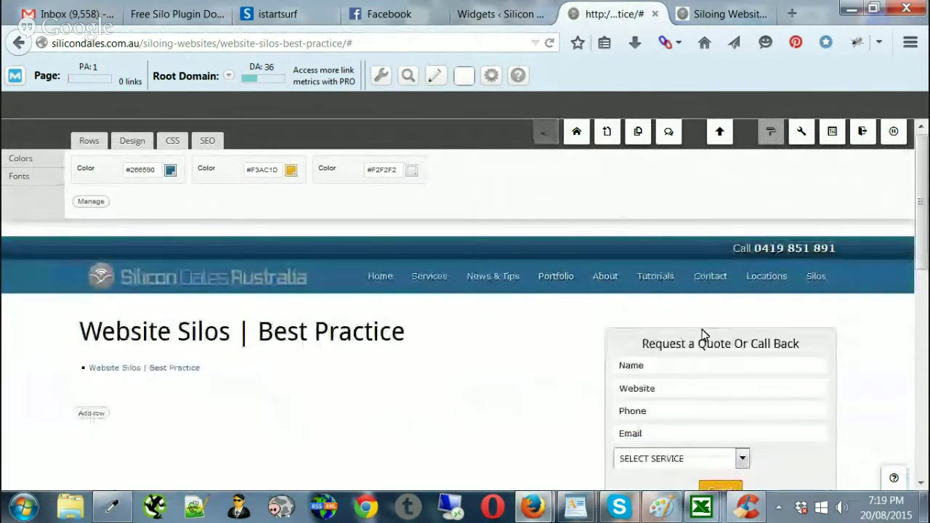
pyautogui.scroll(-1, 431, 390)
pyautogui.scroll(1, 395, 391)
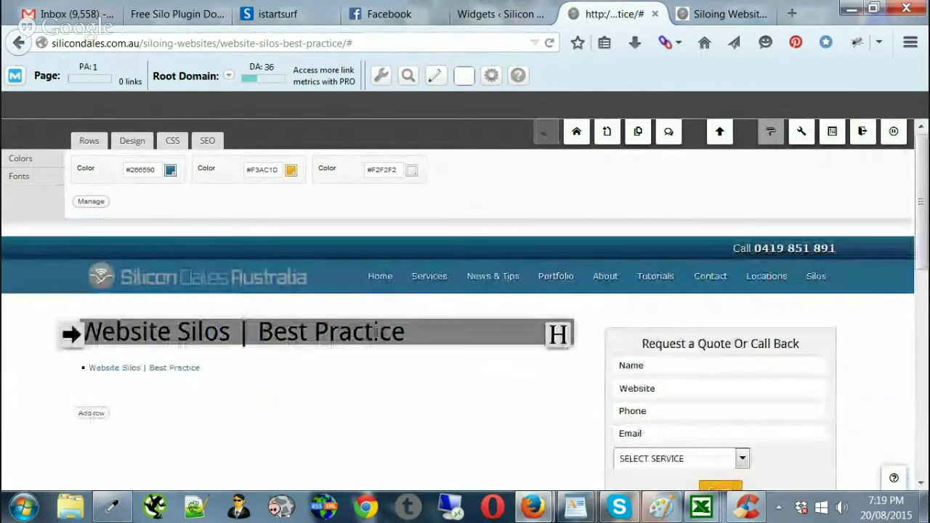
pyautogui.click(430, 277)
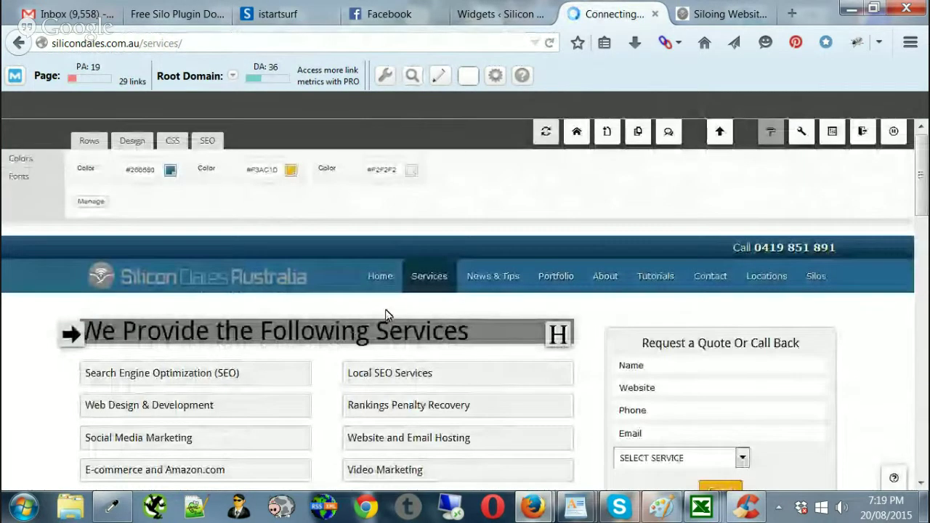
pyautogui.scroll(-2, 215, 328)
pyautogui.scroll(2, 471, 364)
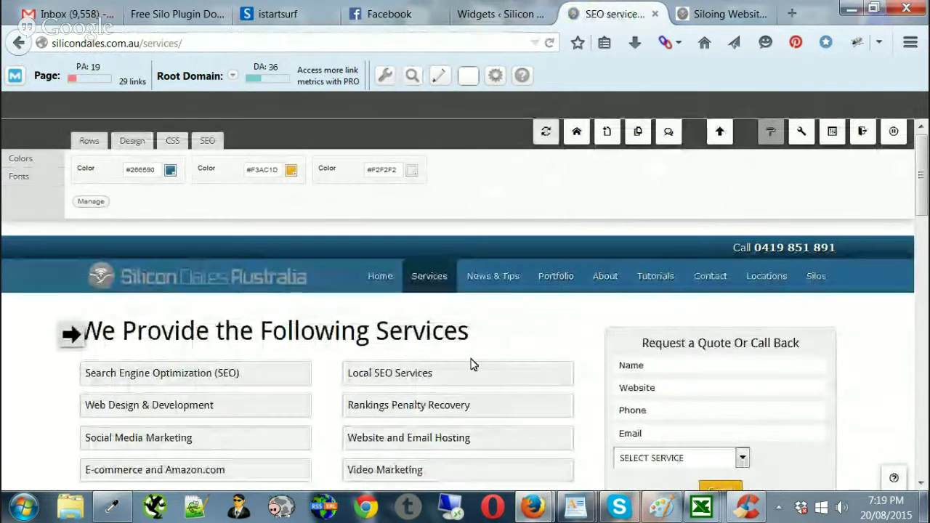
pyautogui.scroll(-2, 465, 370)
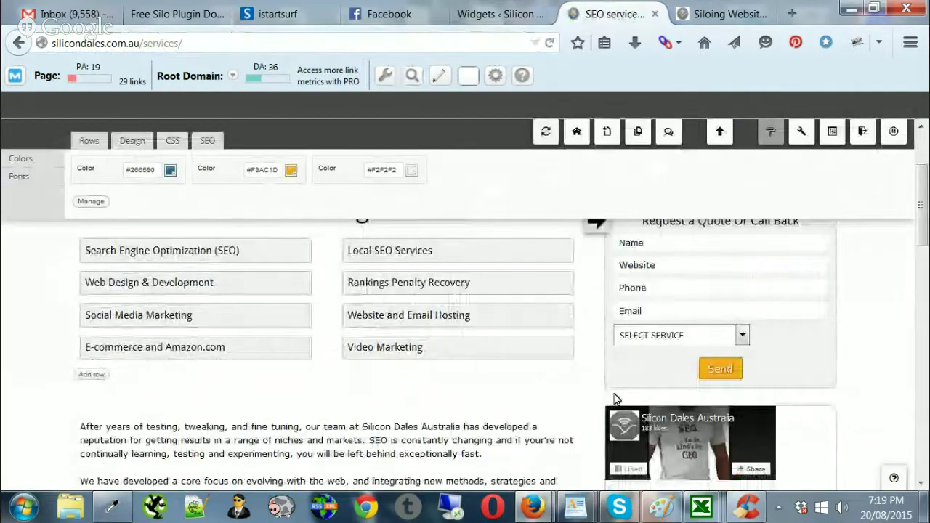
pyautogui.scroll(1, 598, 403)
pyautogui.scroll(1, 598, 403)
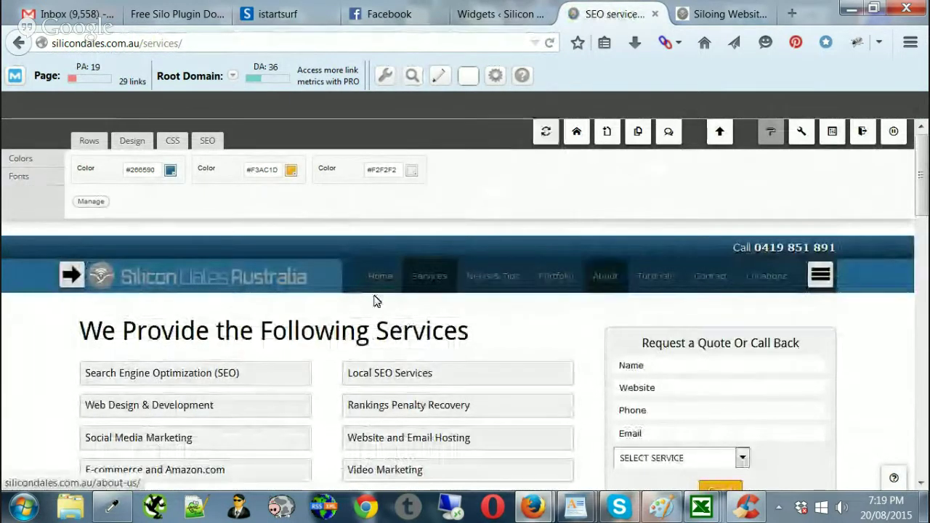
pyautogui.scroll(-2, 394, 326)
pyautogui.scroll(2, 424, 404)
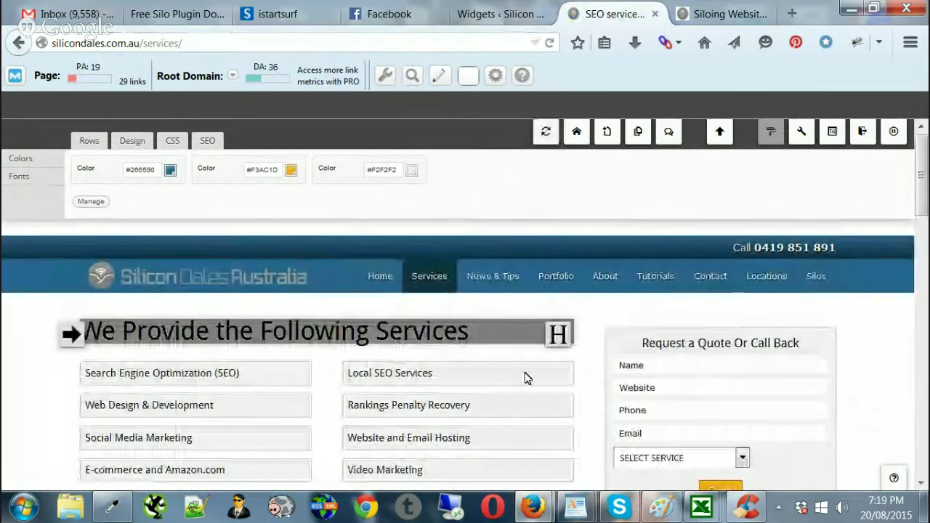
pyautogui.scroll(-2, 524, 385)
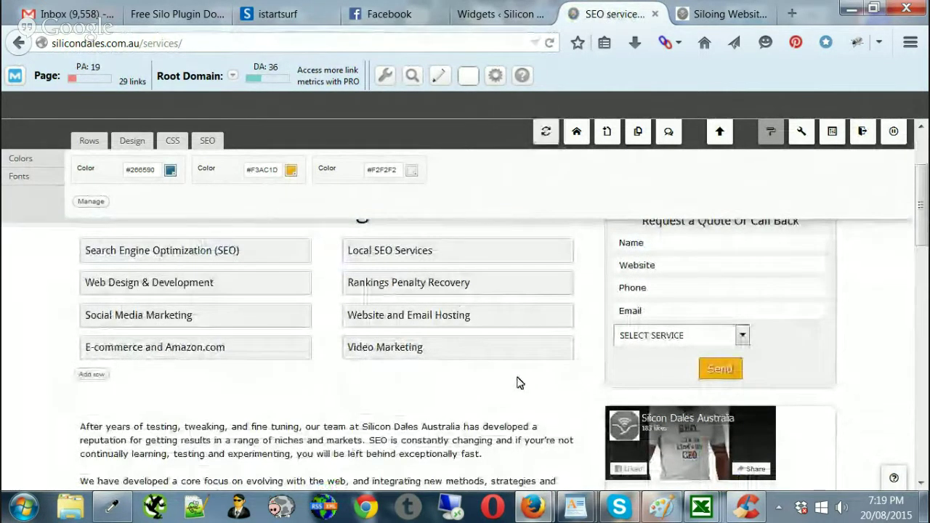
pyautogui.scroll(2, 521, 383)
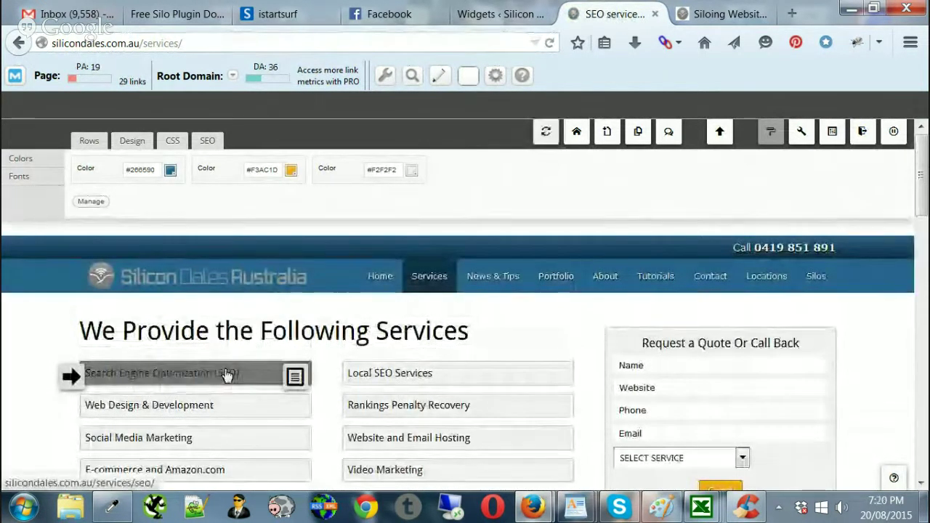
pyautogui.scroll(-1, 197, 421)
pyautogui.scroll(1, 458, 425)
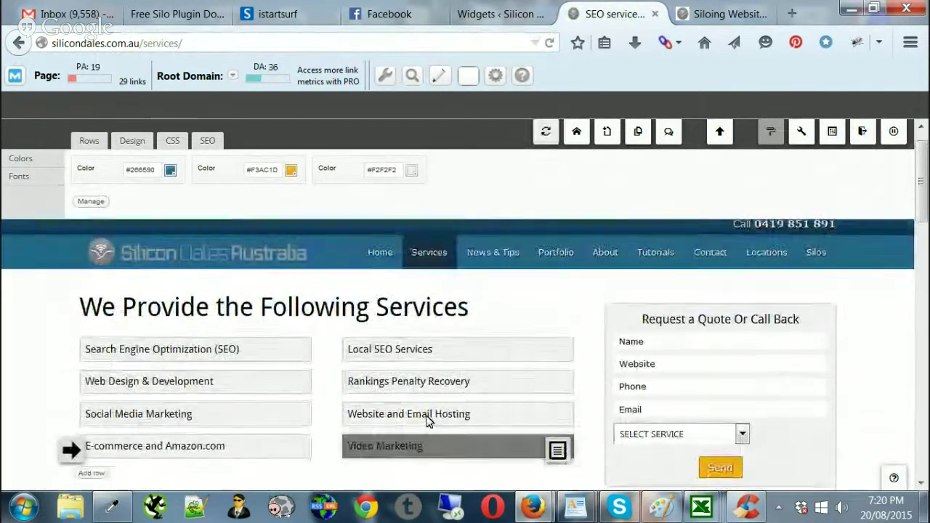
pyautogui.scroll(1, 363, 410)
pyautogui.scroll(-1, 300, 386)
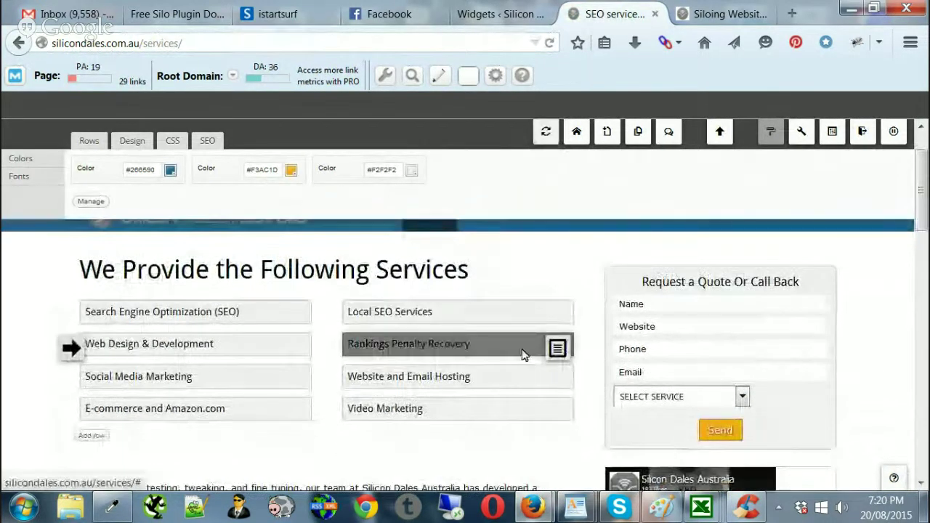
pyautogui.scroll(-1, 453, 365)
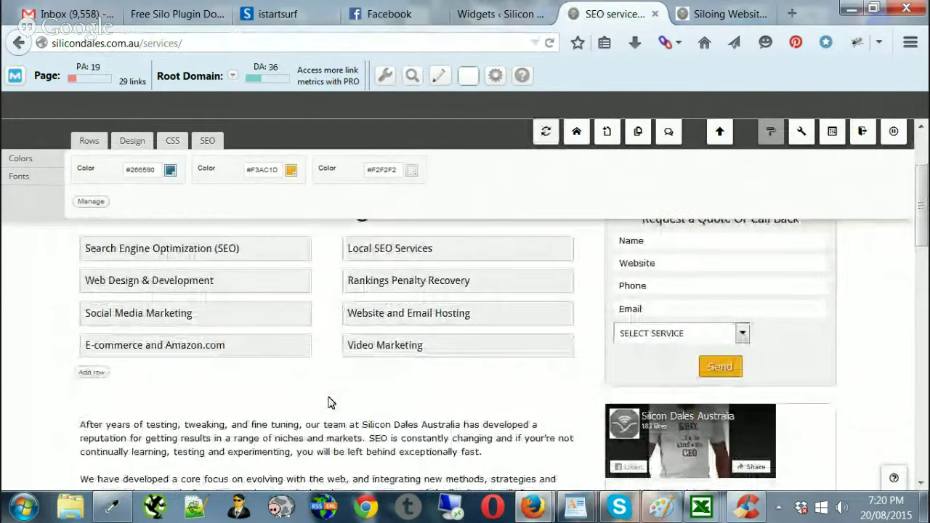
pyautogui.scroll(-2, 385, 342)
pyautogui.scroll(3, 451, 364)
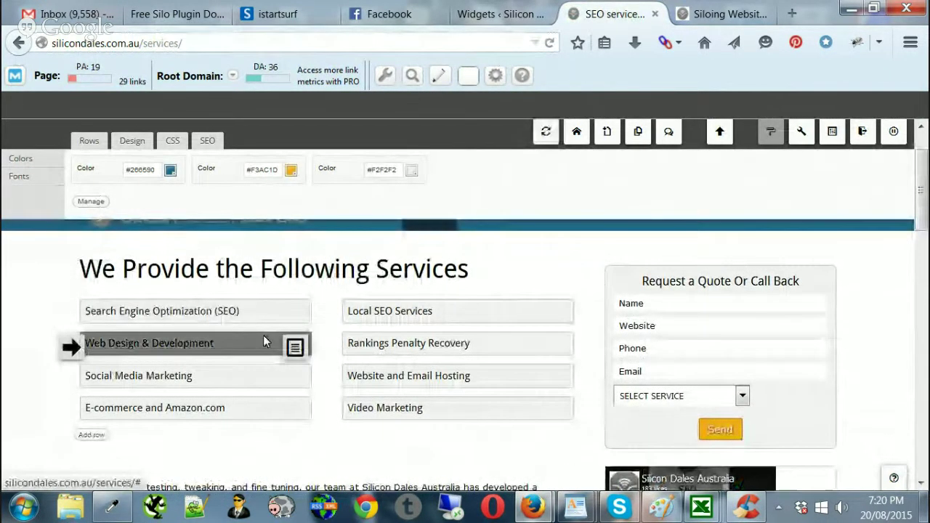
pyautogui.scroll(-3, 434, 356)
pyautogui.scroll(4, 174, 345)
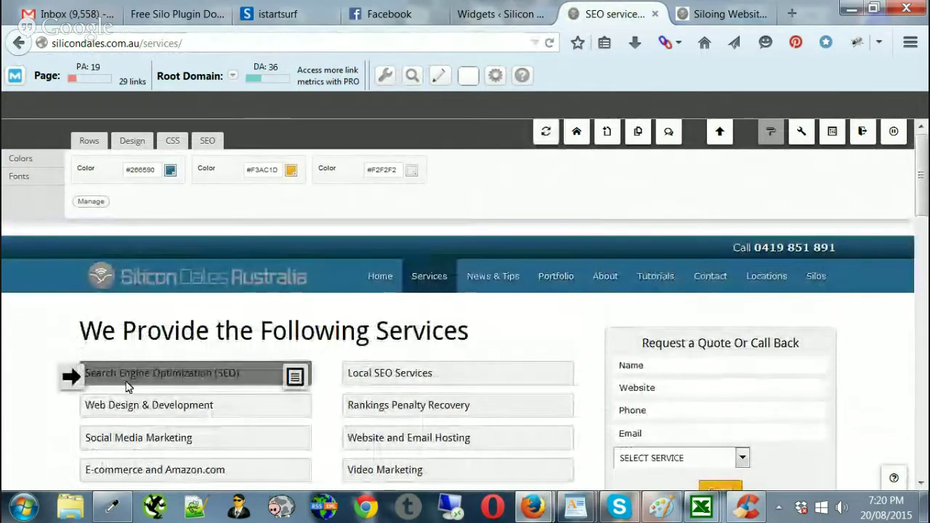
# Open the Search Engine Optimization service page and scroll down to its services list
pyautogui.click(161, 368)
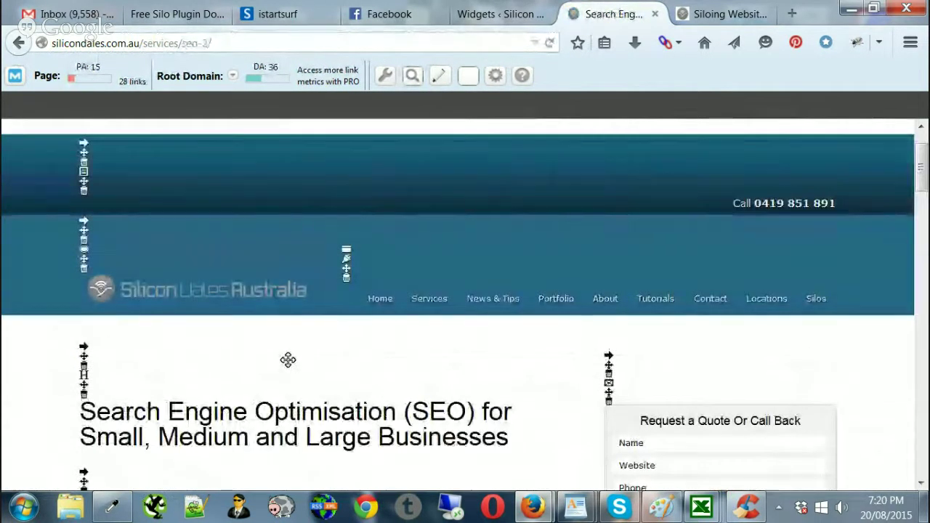
pyautogui.scroll(-3, 253, 353)
pyautogui.scroll(-3, 247, 347)
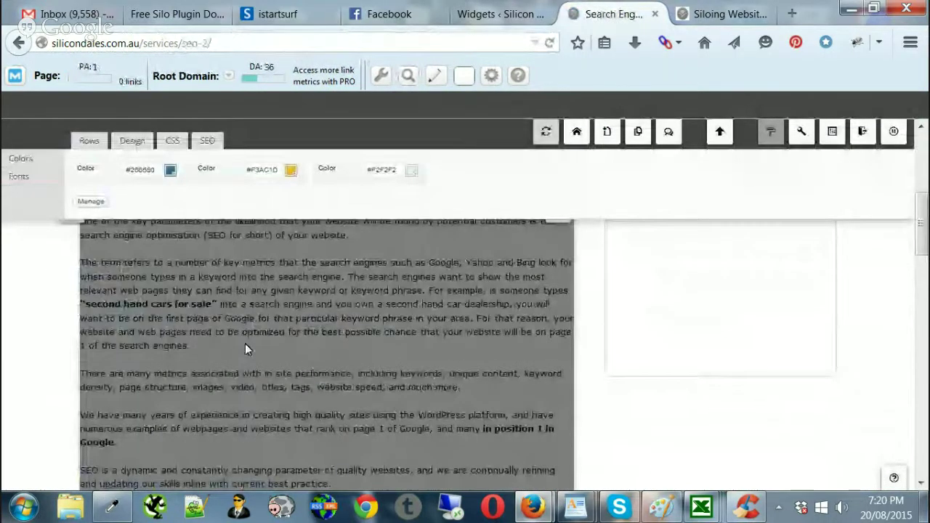
pyautogui.scroll(-10, 245, 343)
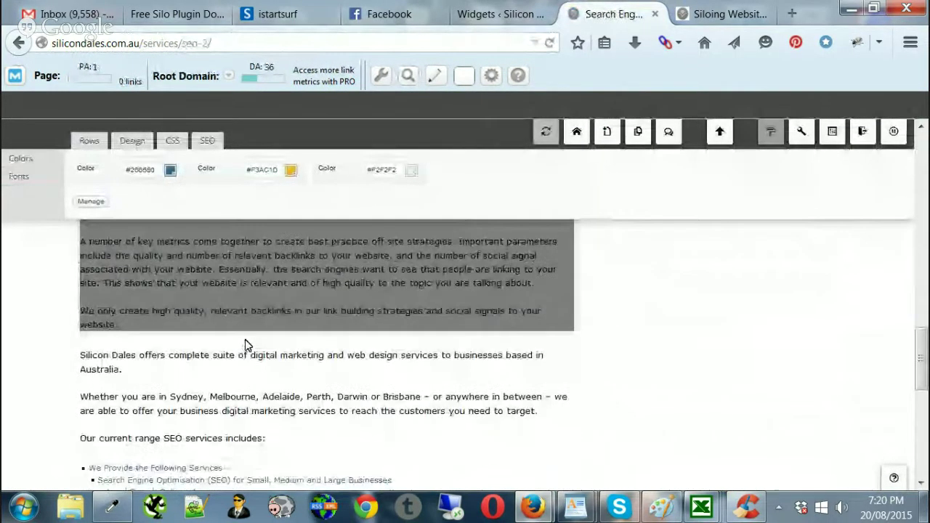
pyautogui.scroll(-3, 218, 348)
pyautogui.scroll(3, 173, 353)
pyautogui.scroll(-5, 173, 353)
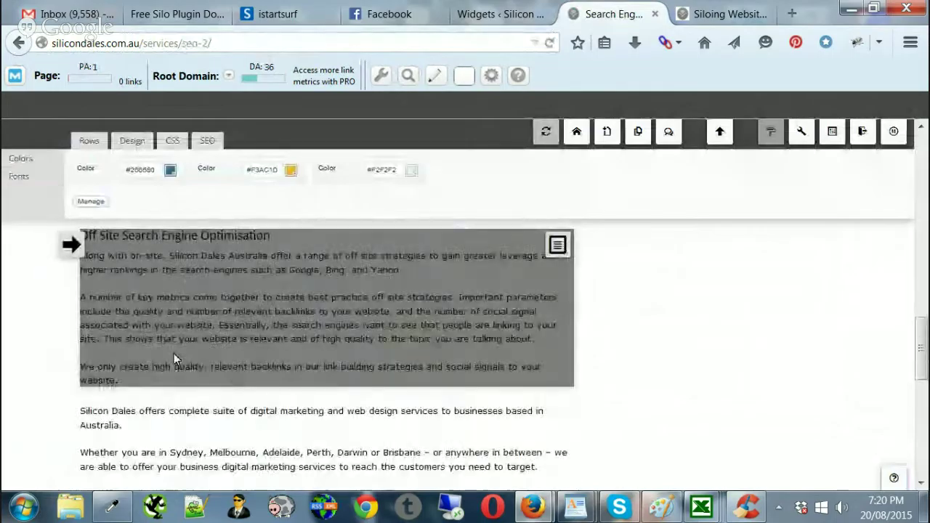
pyautogui.scroll(3, 181, 291)
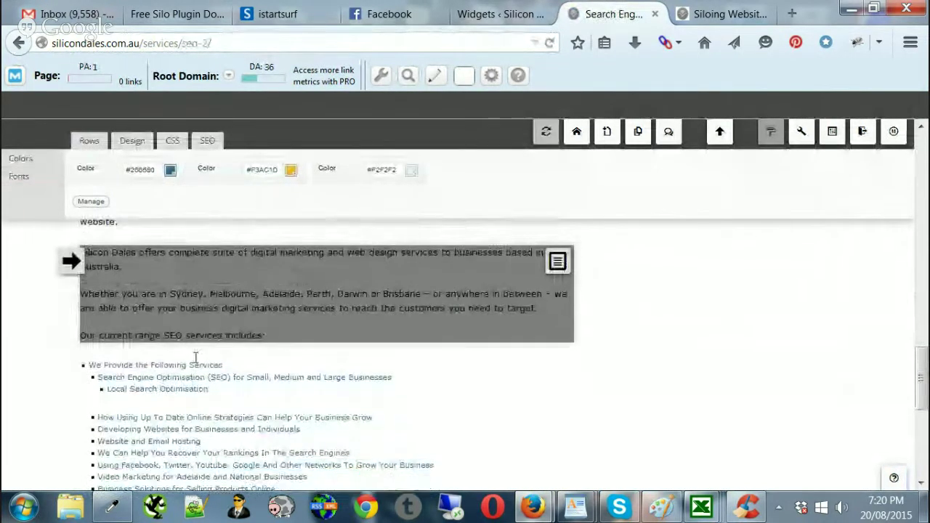
pyautogui.scroll(-2, 192, 358)
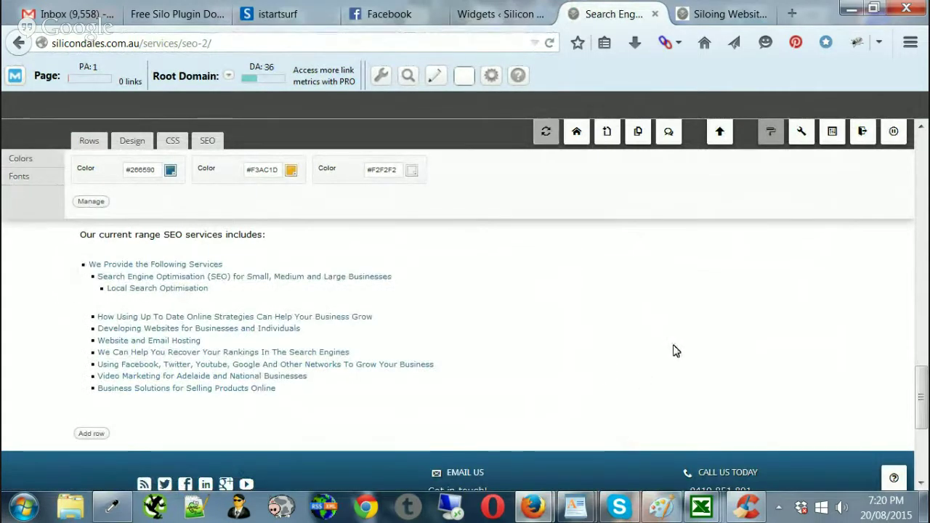
pyautogui.scroll(4, 592, 415)
pyautogui.scroll(14, 572, 425)
pyautogui.scroll(-10, 227, 372)
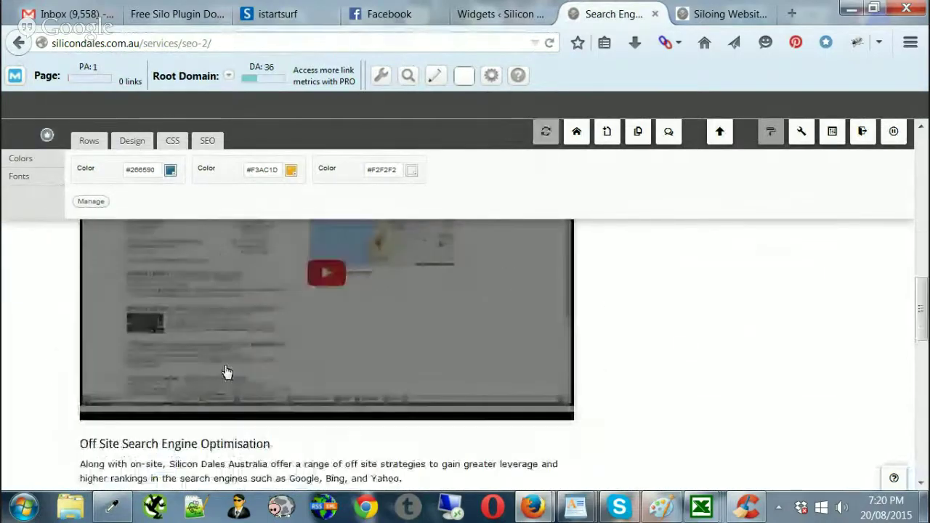
pyautogui.scroll(-6, 227, 372)
pyautogui.scroll(3, 145, 276)
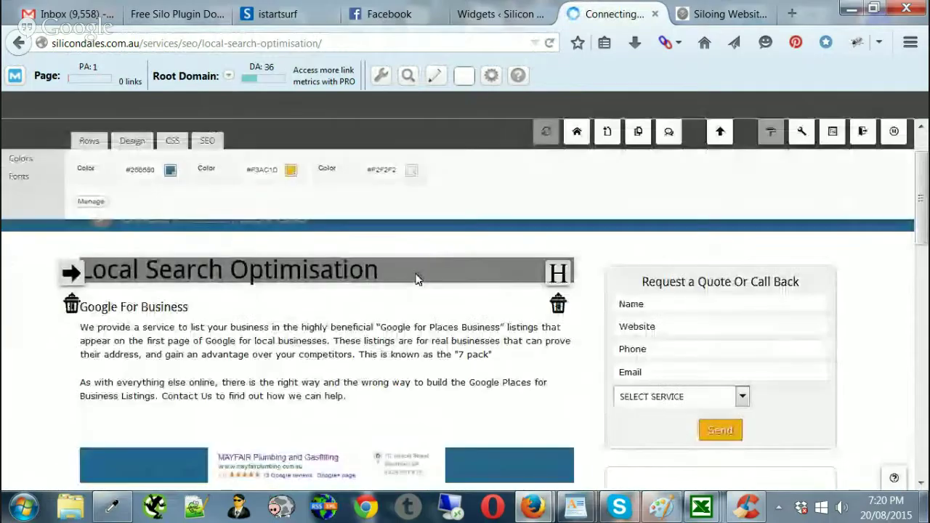
# Scroll to the Local Search Optimisation page's bottom silo link list, then back to the top
pyautogui.scroll(-10, 377, 308)
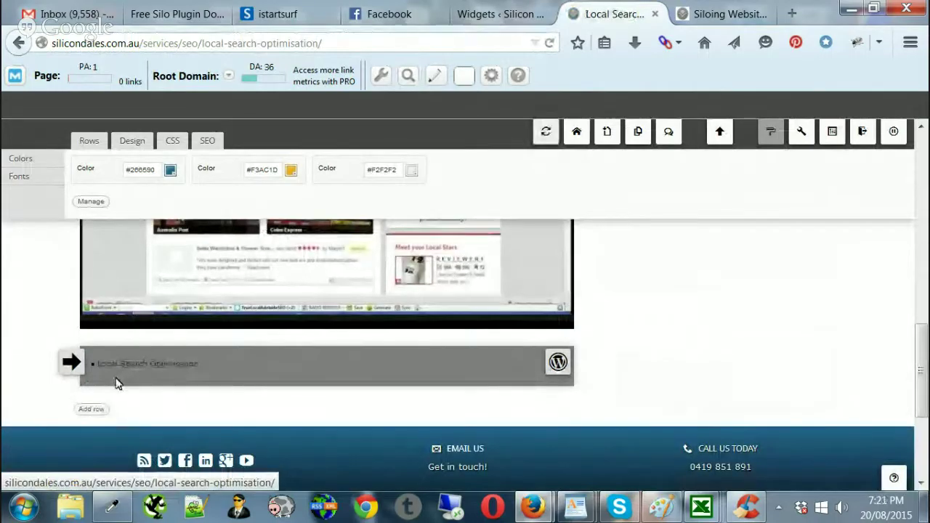
pyautogui.scroll(3, 117, 383)
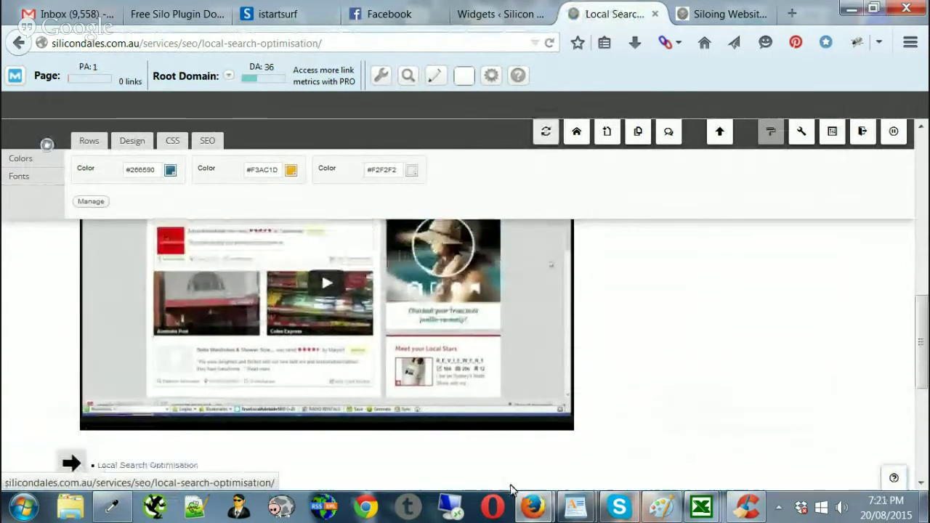
pyautogui.scroll(5, 550, 441)
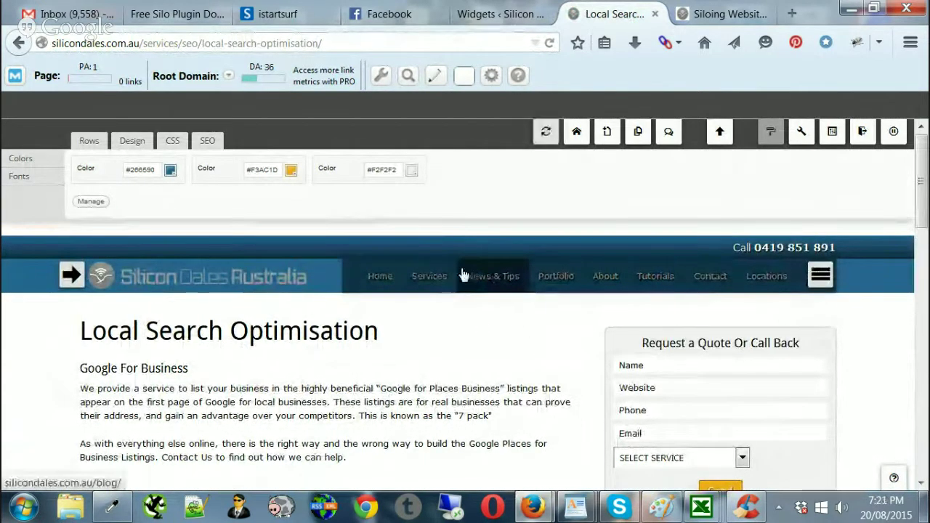
# Return to the Services page, scroll through its listed services, then turn off the front-end editor
pyautogui.click(430, 279)
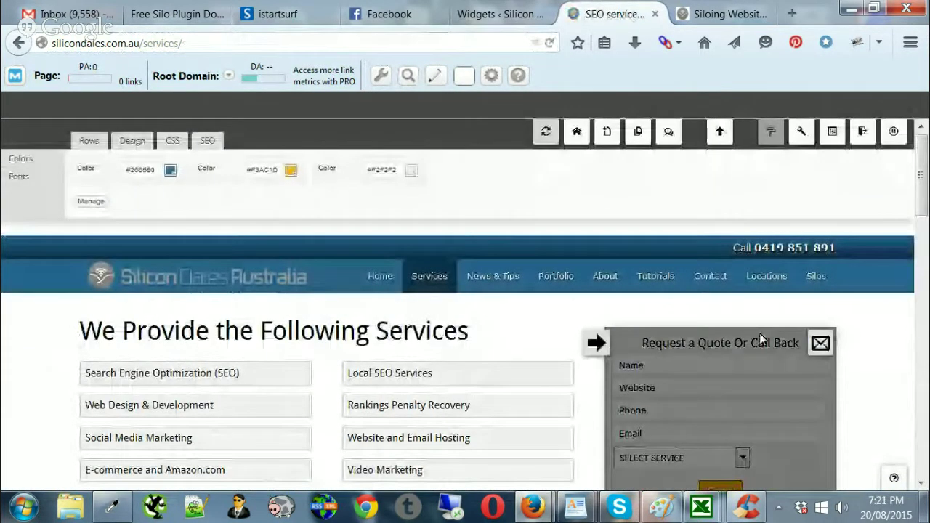
pyautogui.moveTo(823, 285)
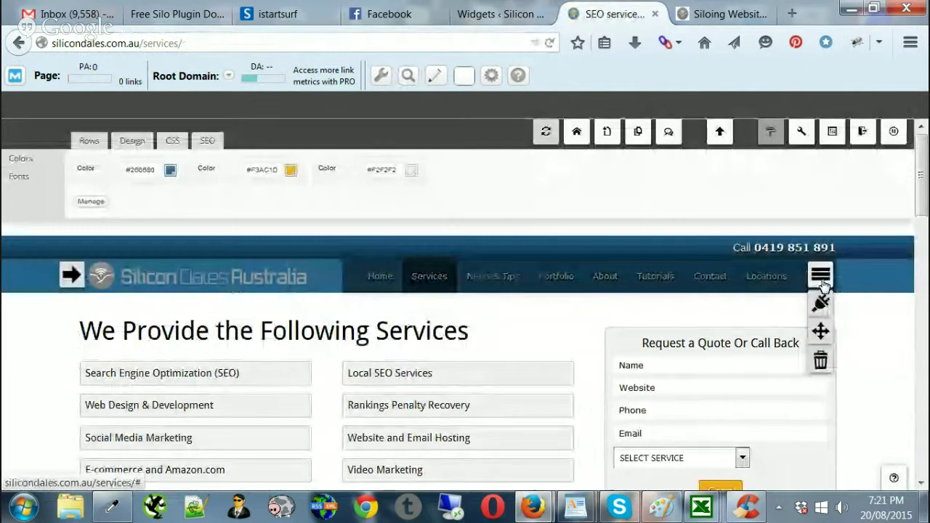
pyautogui.scroll(-3, 244, 393)
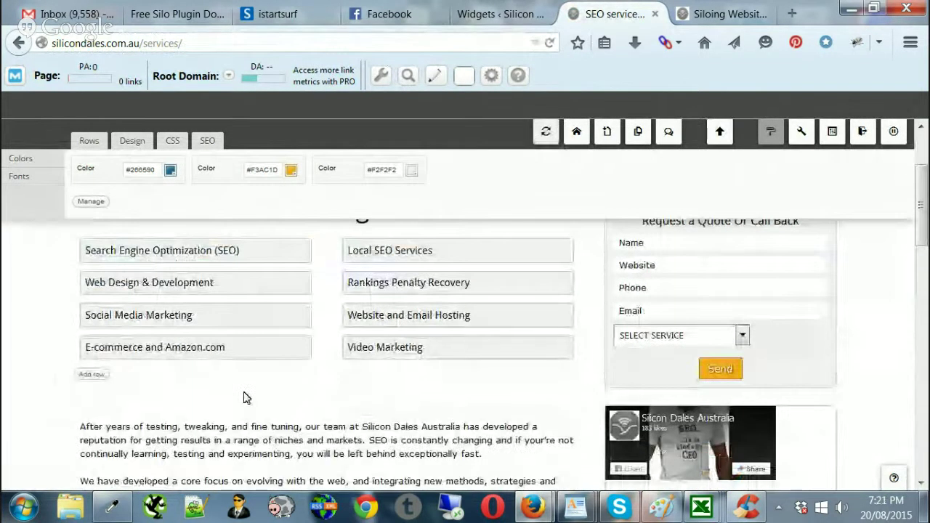
pyautogui.scroll(3, 399, 399)
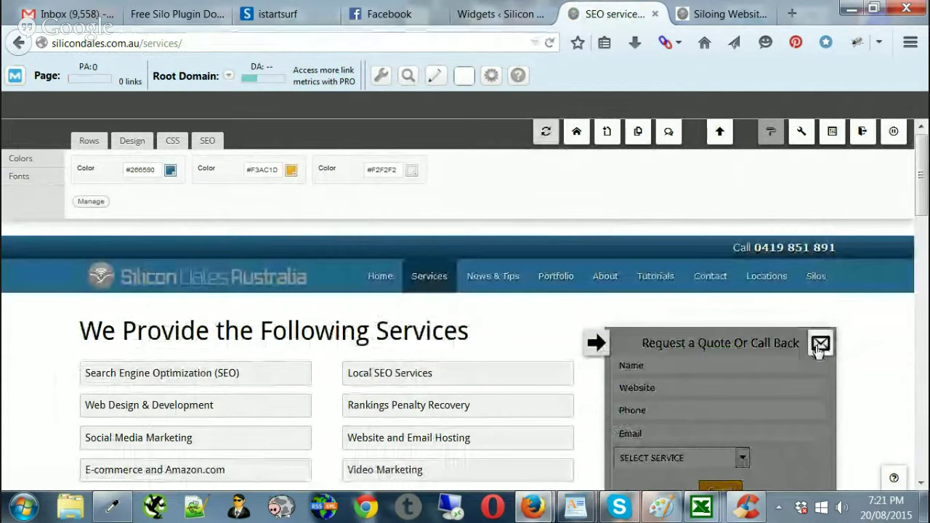
pyautogui.moveTo(552, 345)
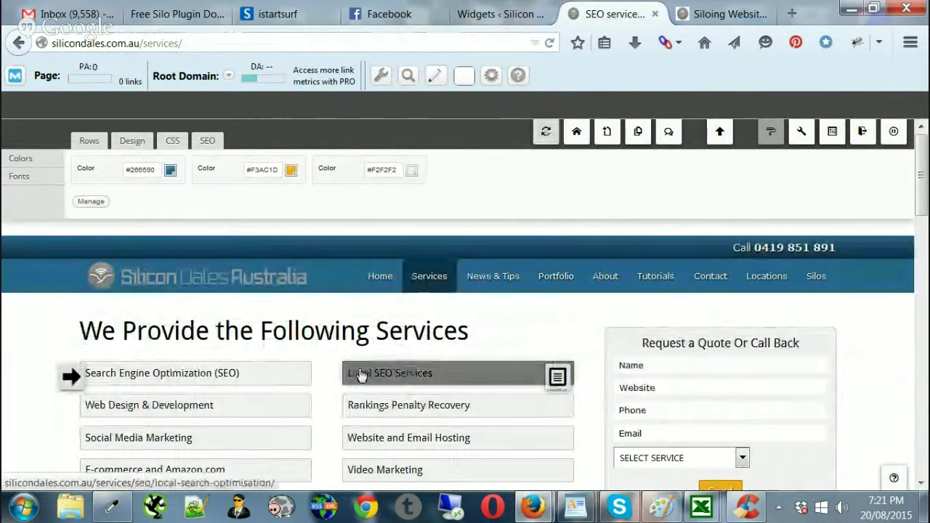
pyautogui.scroll(-3, 222, 385)
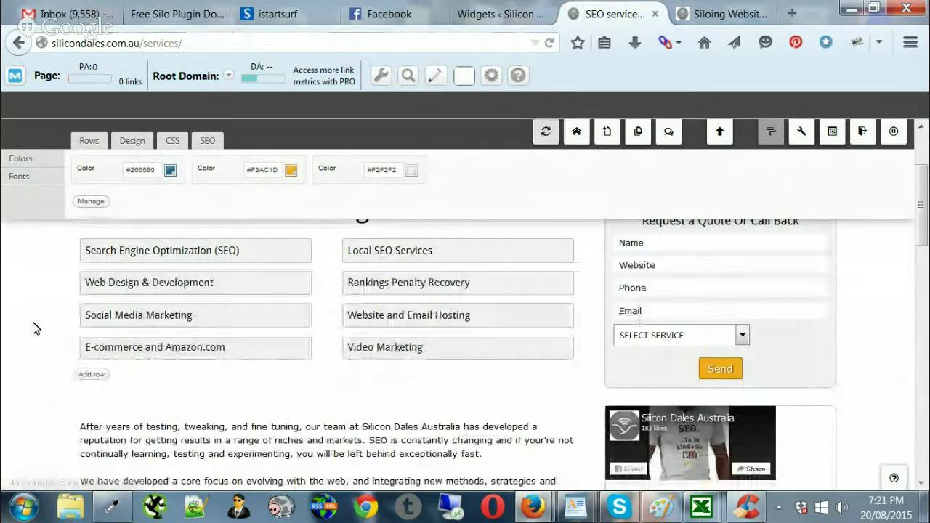
pyautogui.scroll(-3, 29, 335)
pyautogui.scroll(3, 587, 405)
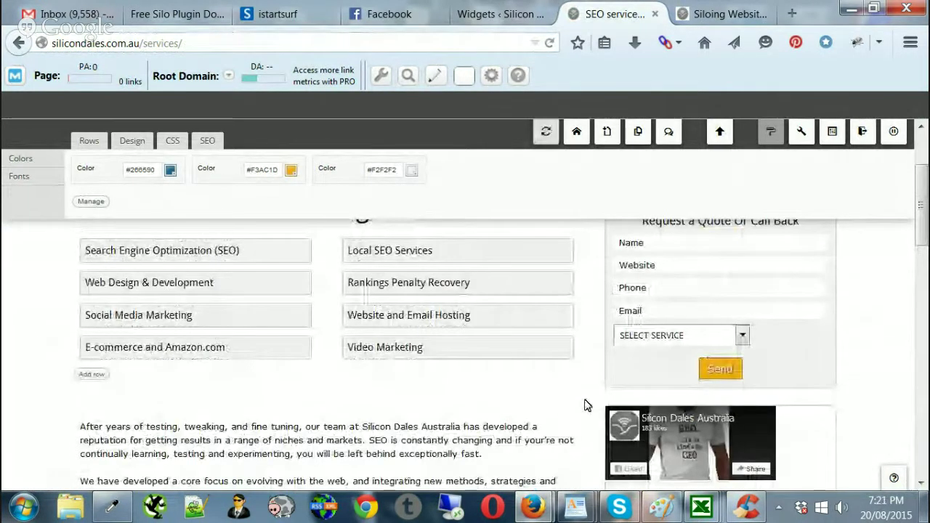
pyautogui.scroll(3, 587, 405)
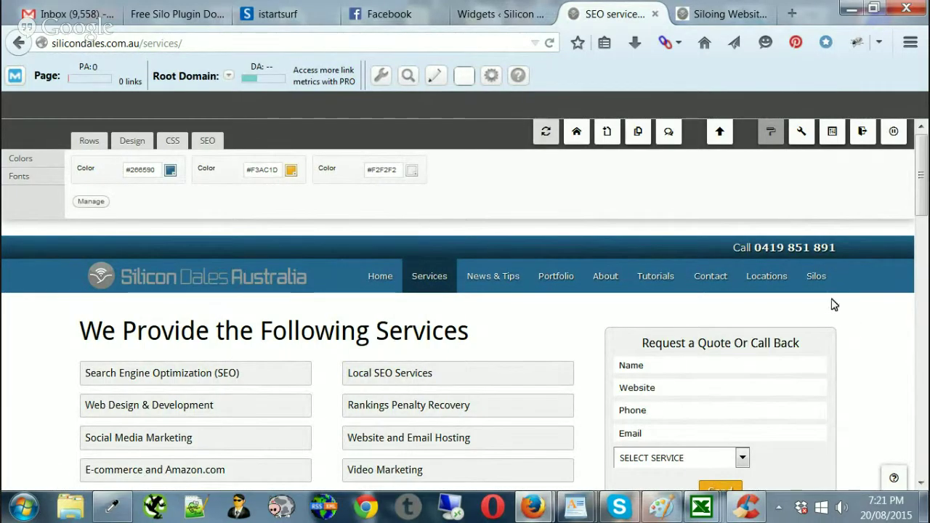
pyautogui.moveTo(819, 284)
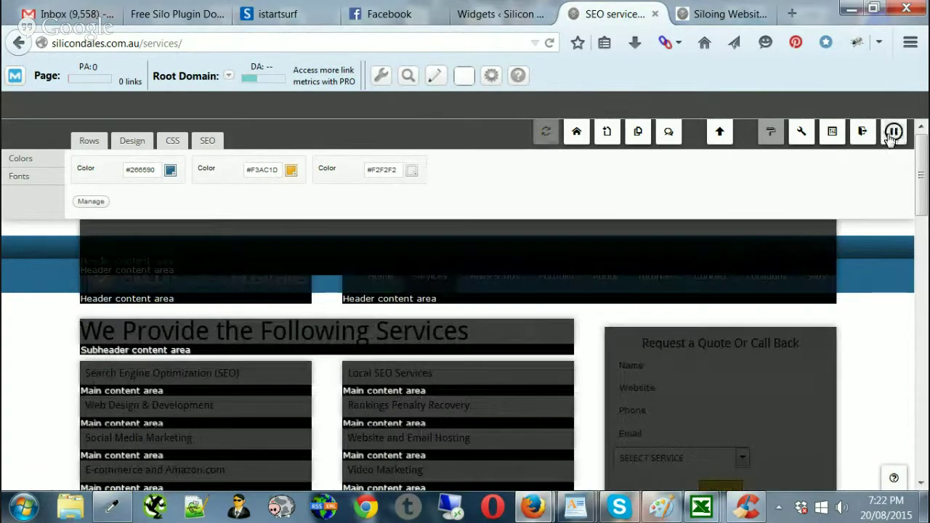
pyautogui.click(893, 131)
# Review the Siloing Websites page's silo list (Home, Website Silos | Best Practice), then go to Contact
pyautogui.click(816, 178)
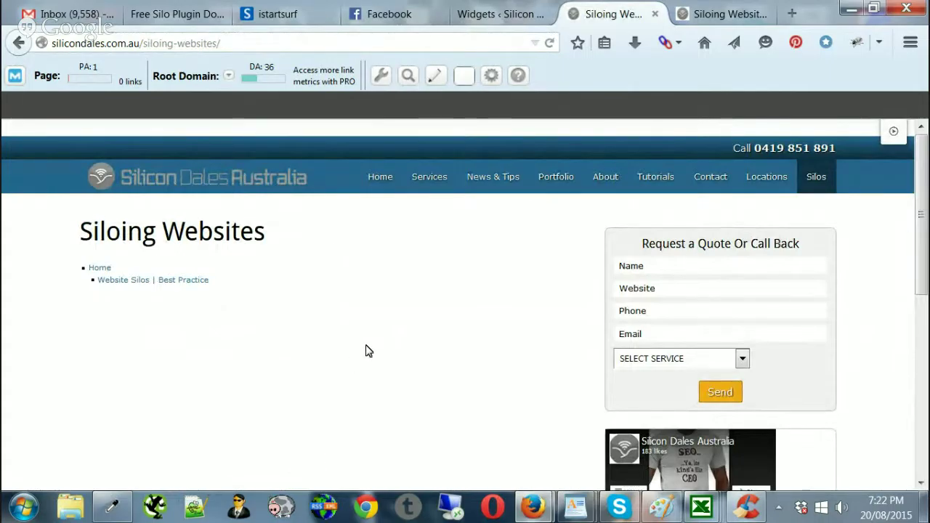
pyautogui.scroll(-1, 356, 355)
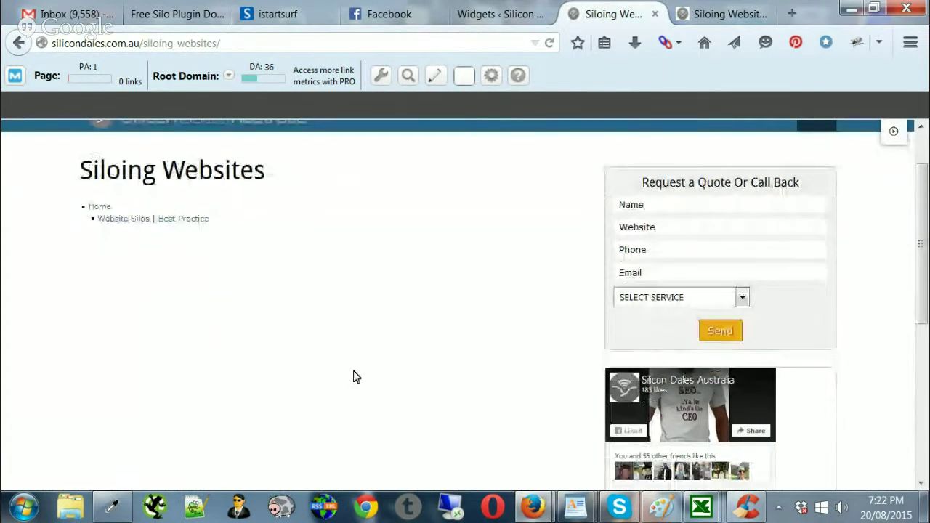
pyautogui.scroll(1, 355, 376)
pyautogui.scroll(-1, 296, 364)
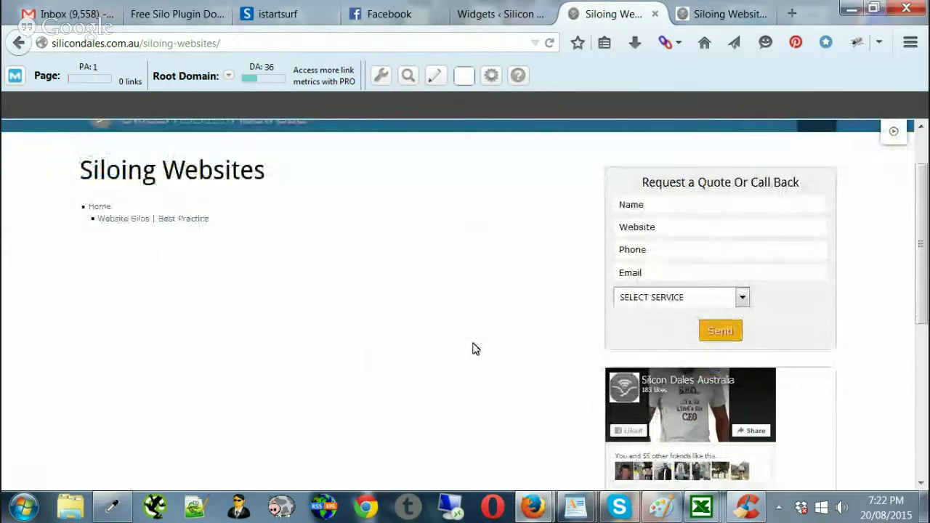
pyautogui.scroll(1, 425, 354)
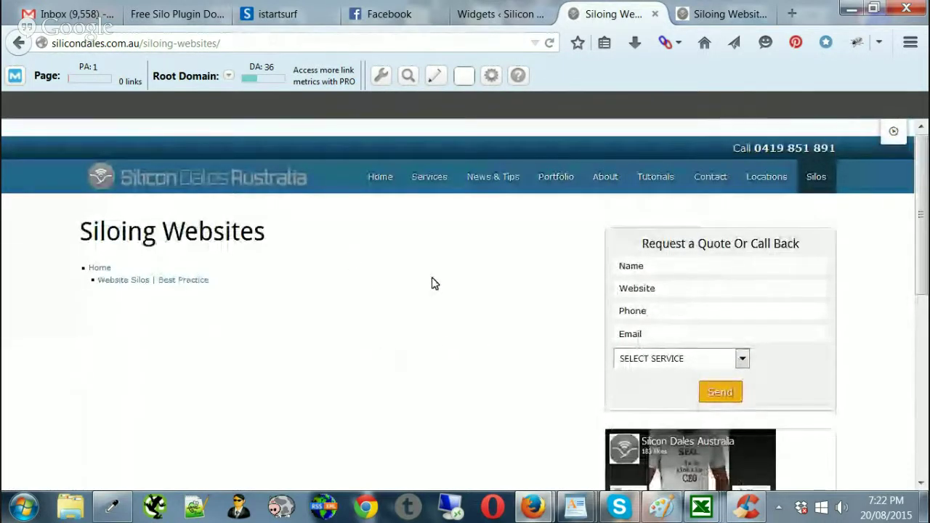
pyautogui.scroll(-1, 436, 327)
pyautogui.scroll(1, 399, 351)
pyautogui.scroll(-1, 400, 329)
pyautogui.scroll(1, 452, 327)
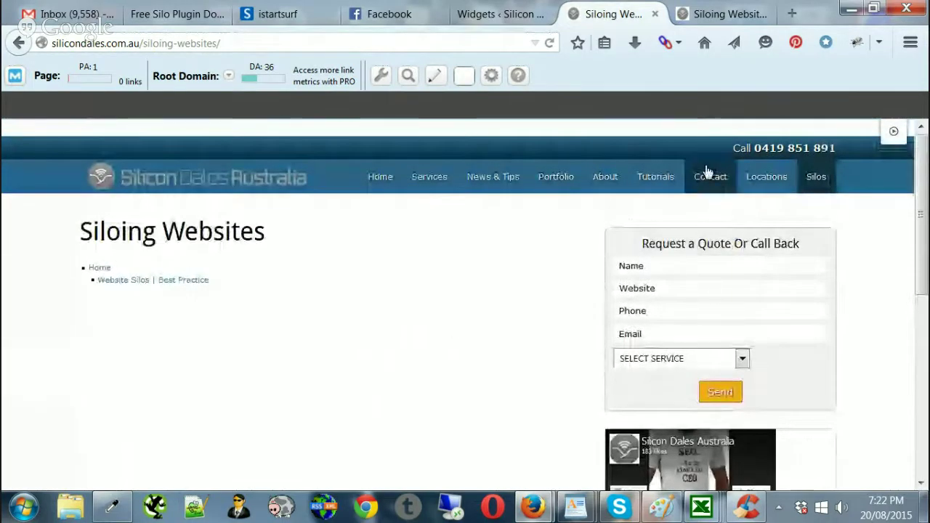
pyautogui.click(719, 185)
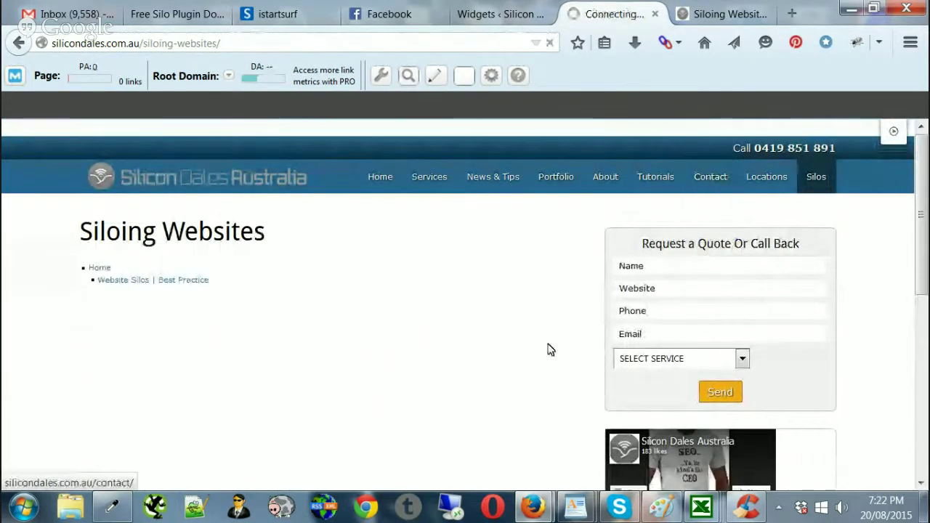